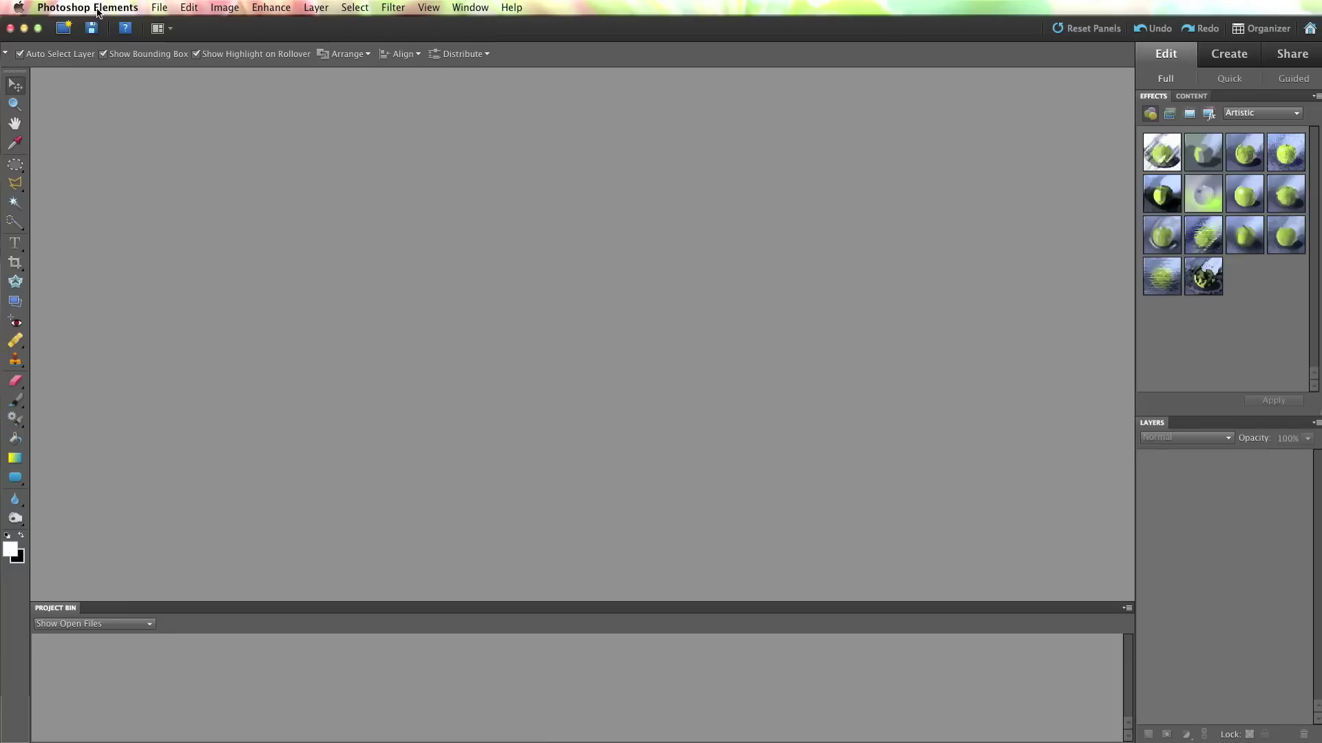
Start a new blank file named 'Watermark'.
click(97, 12)
mouse_move(162, 10)
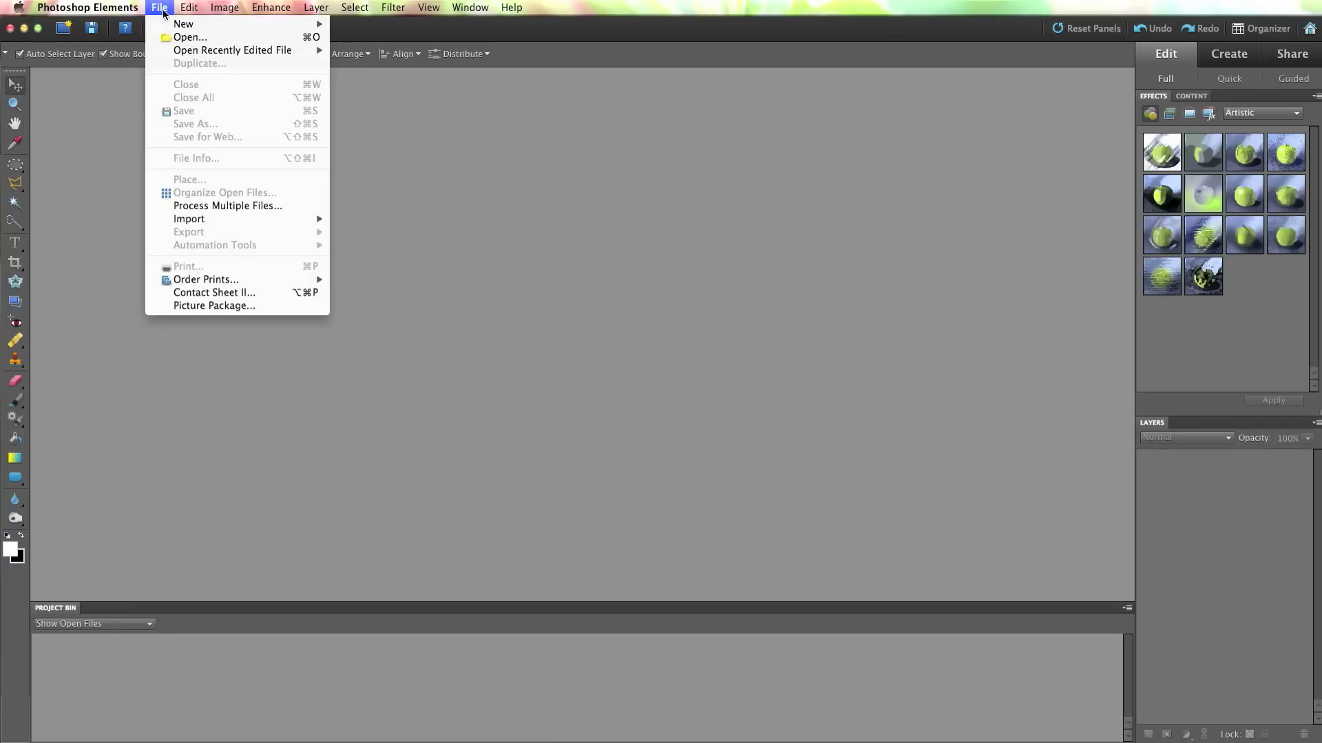
click(162, 10)
click(162, 9)
mouse_move(172, 26)
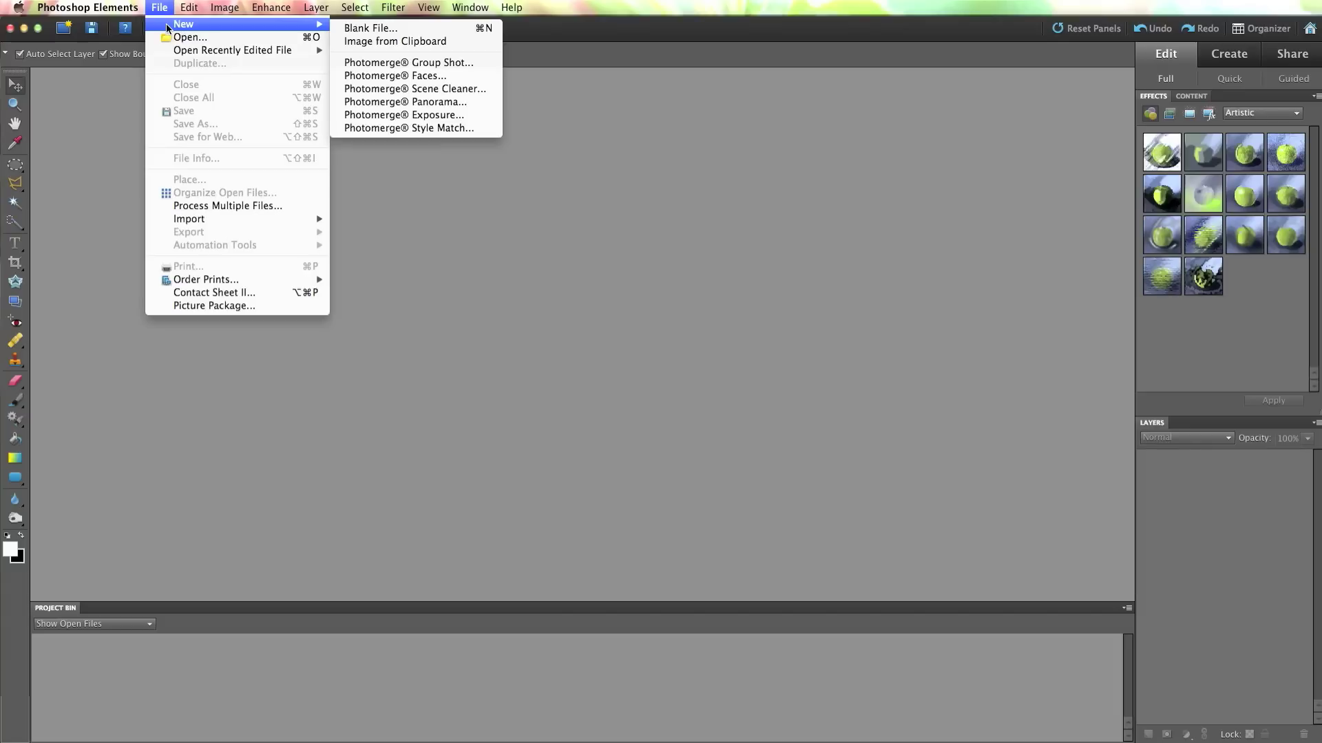
click(371, 28)
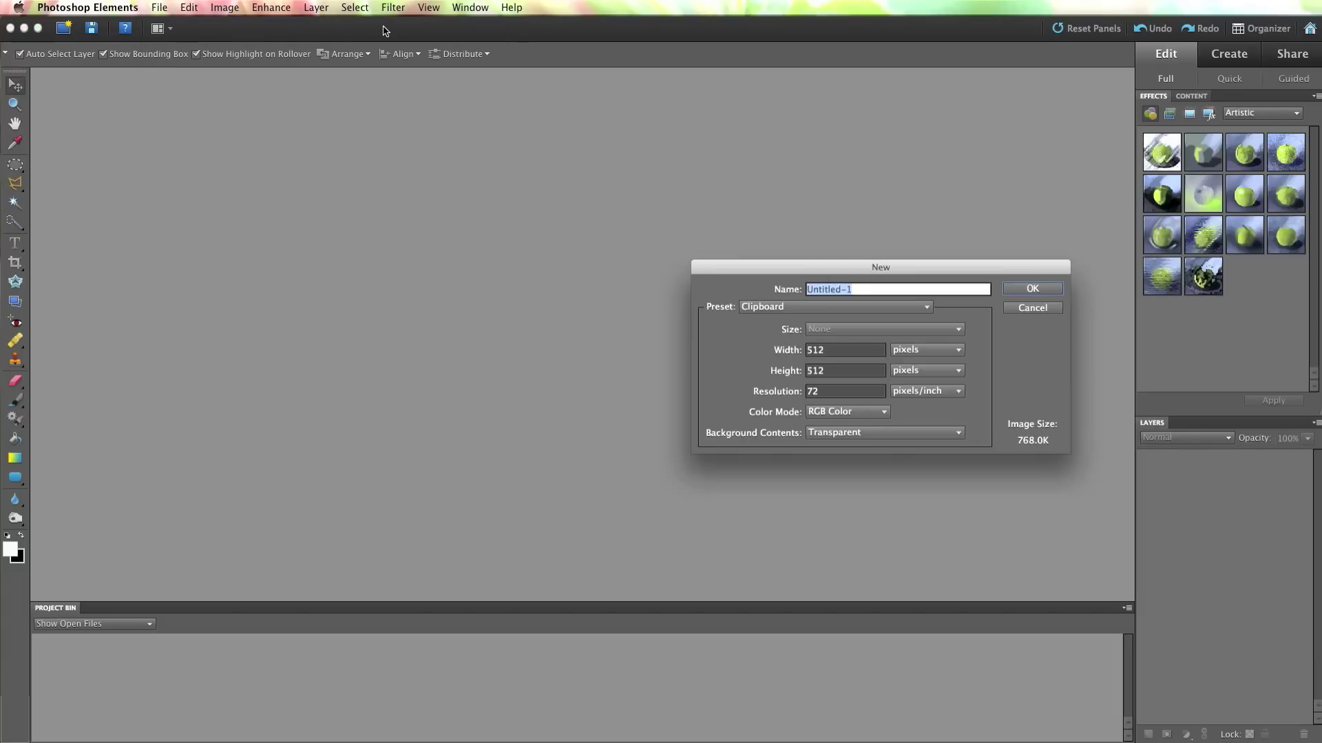
text(Watermark)
Make it 7 × 7 cm at 150 ppi with a transparent background and create it.
click(948, 350)
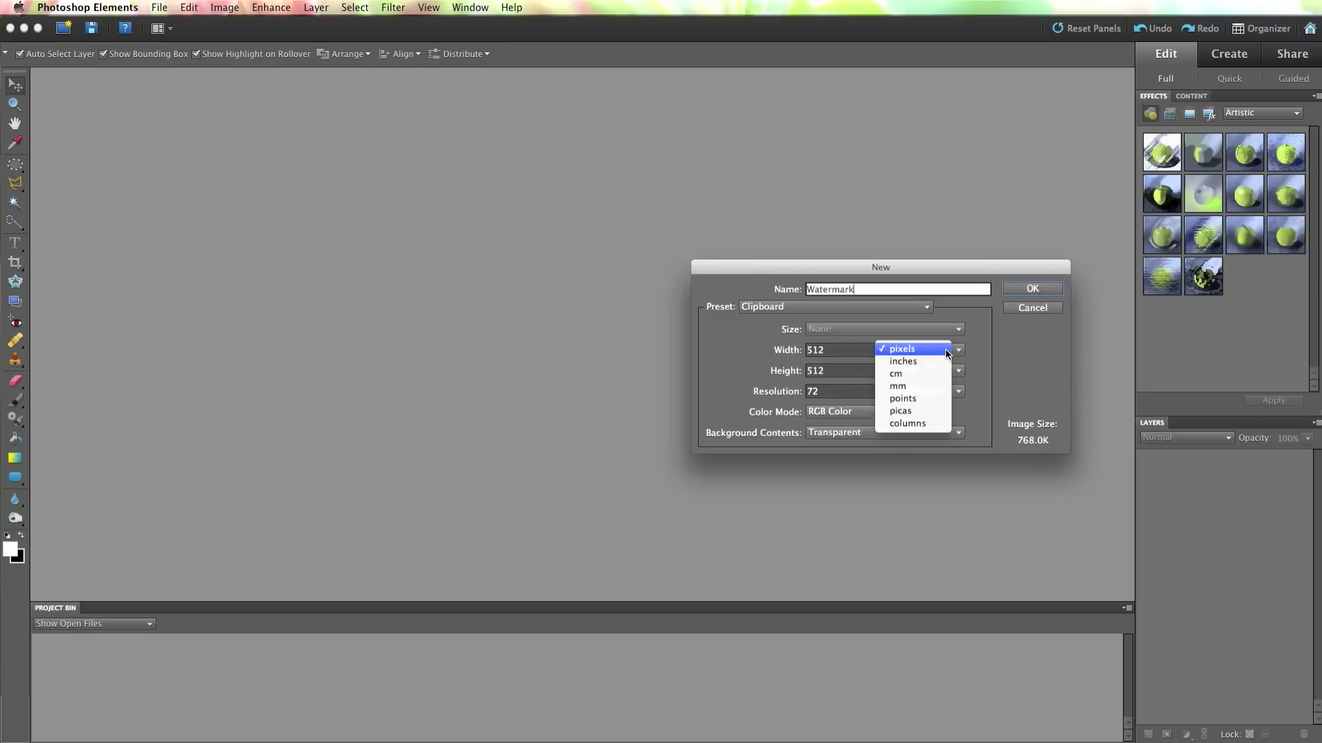
click(941, 375)
double_click(857, 351)
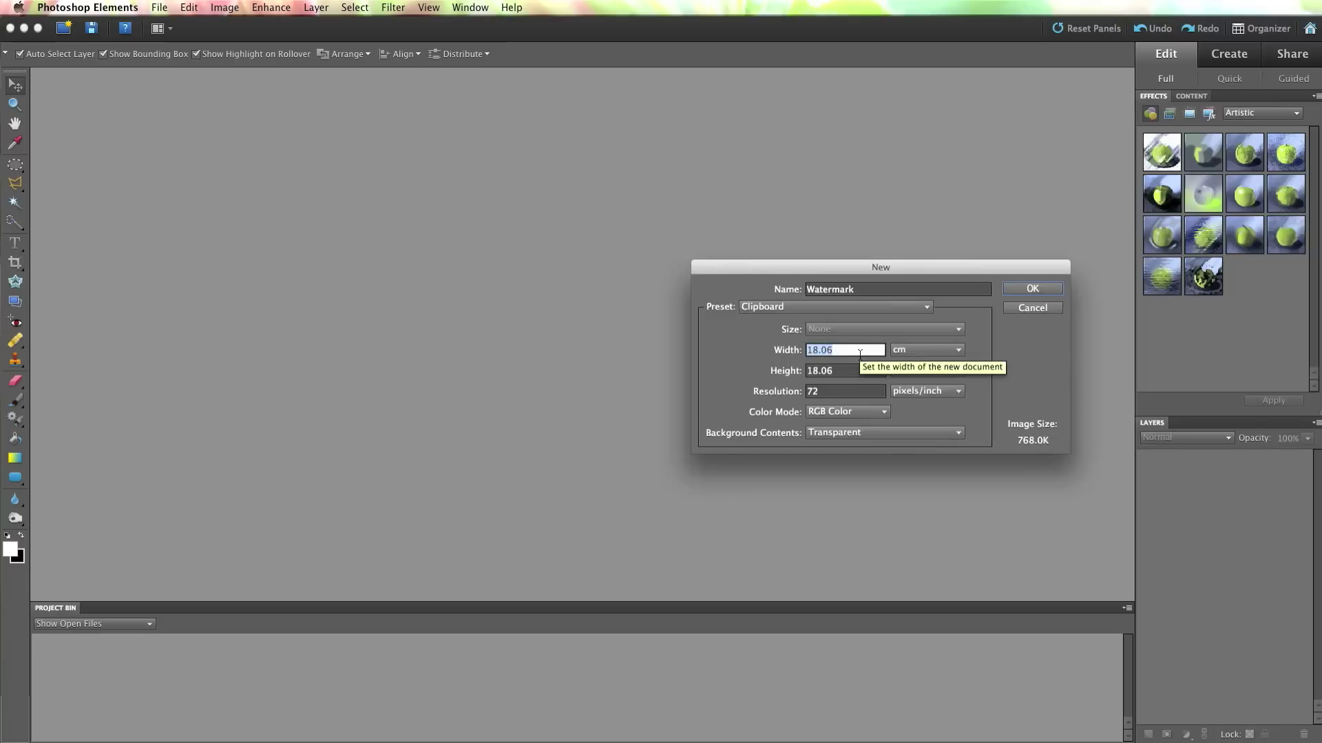
text(7)
key(Tab)
text(7)
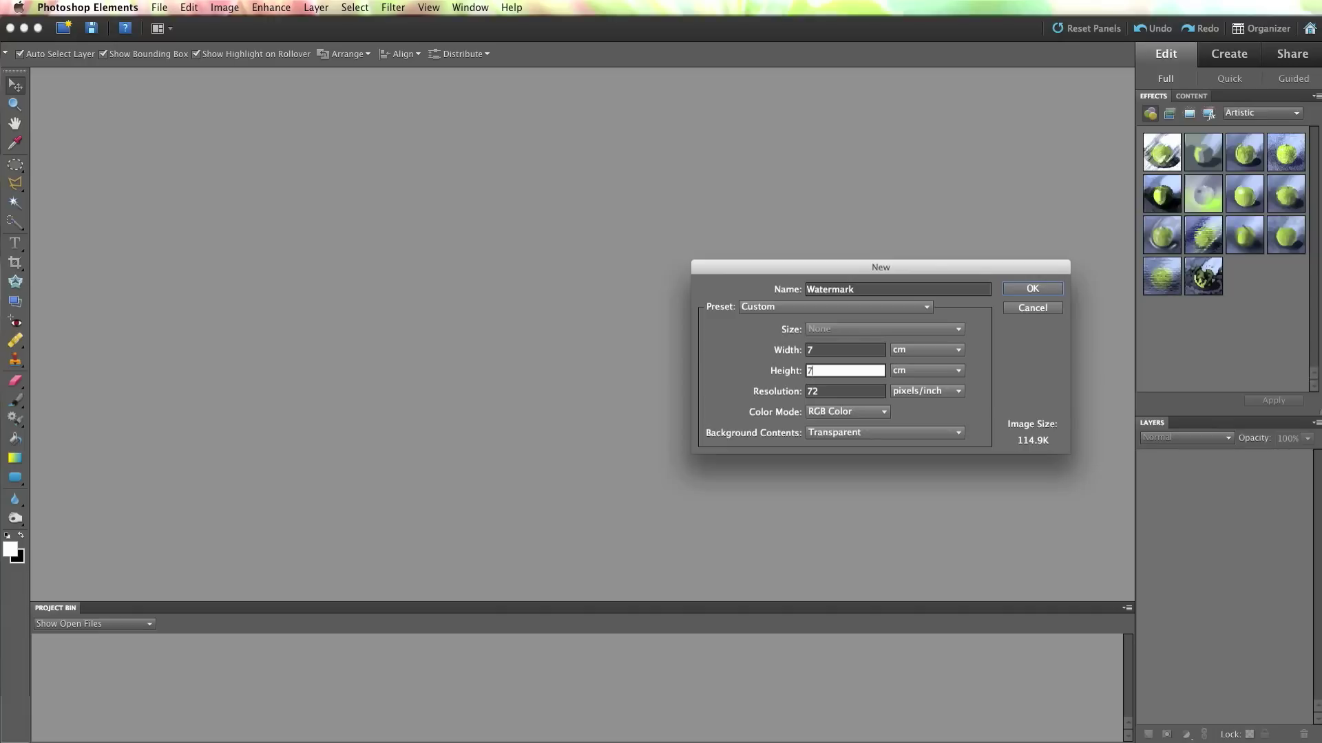
double_click(830, 397)
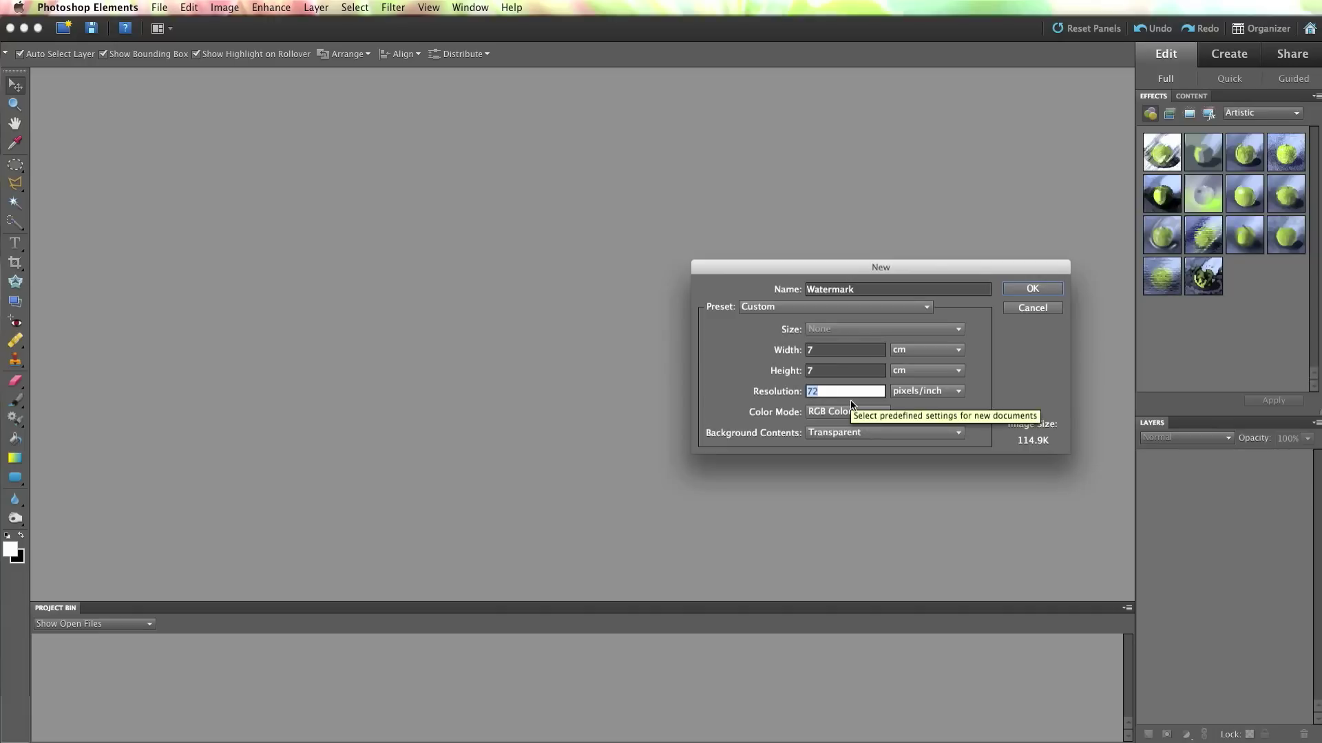
text(150)
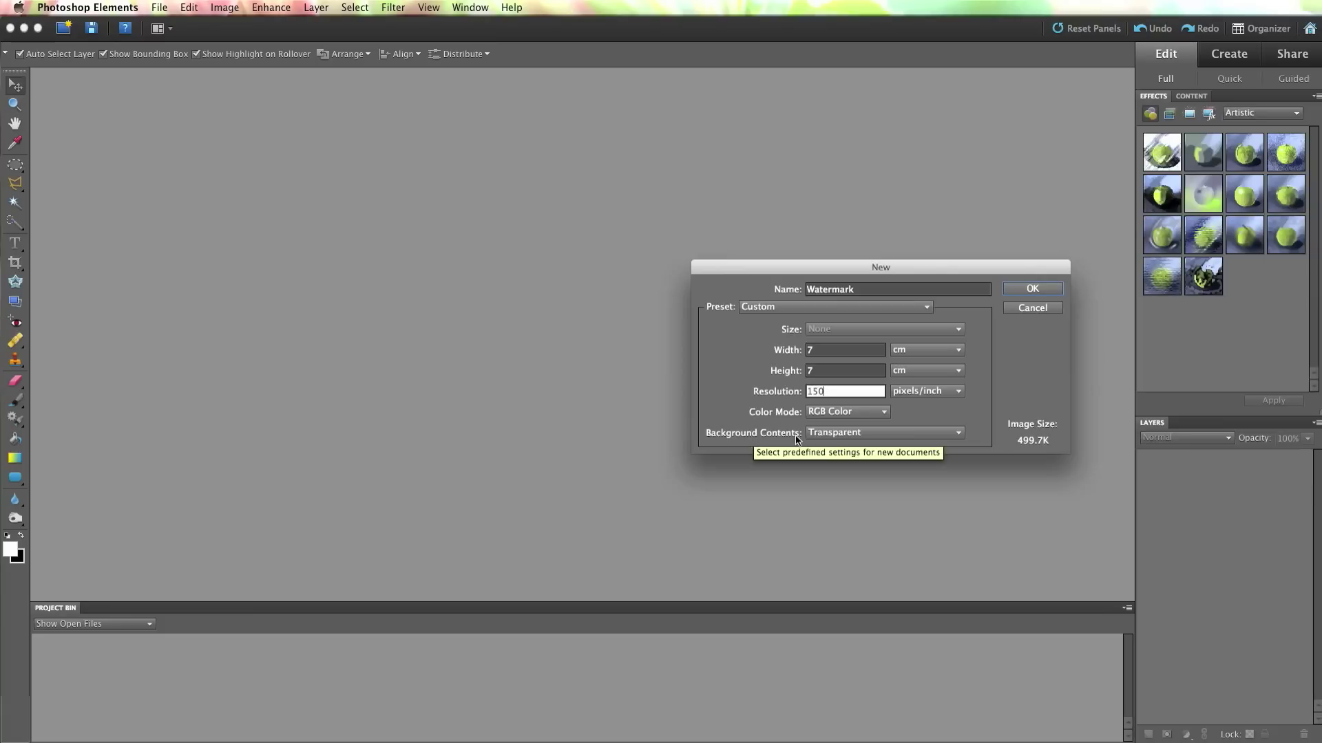
click(862, 436)
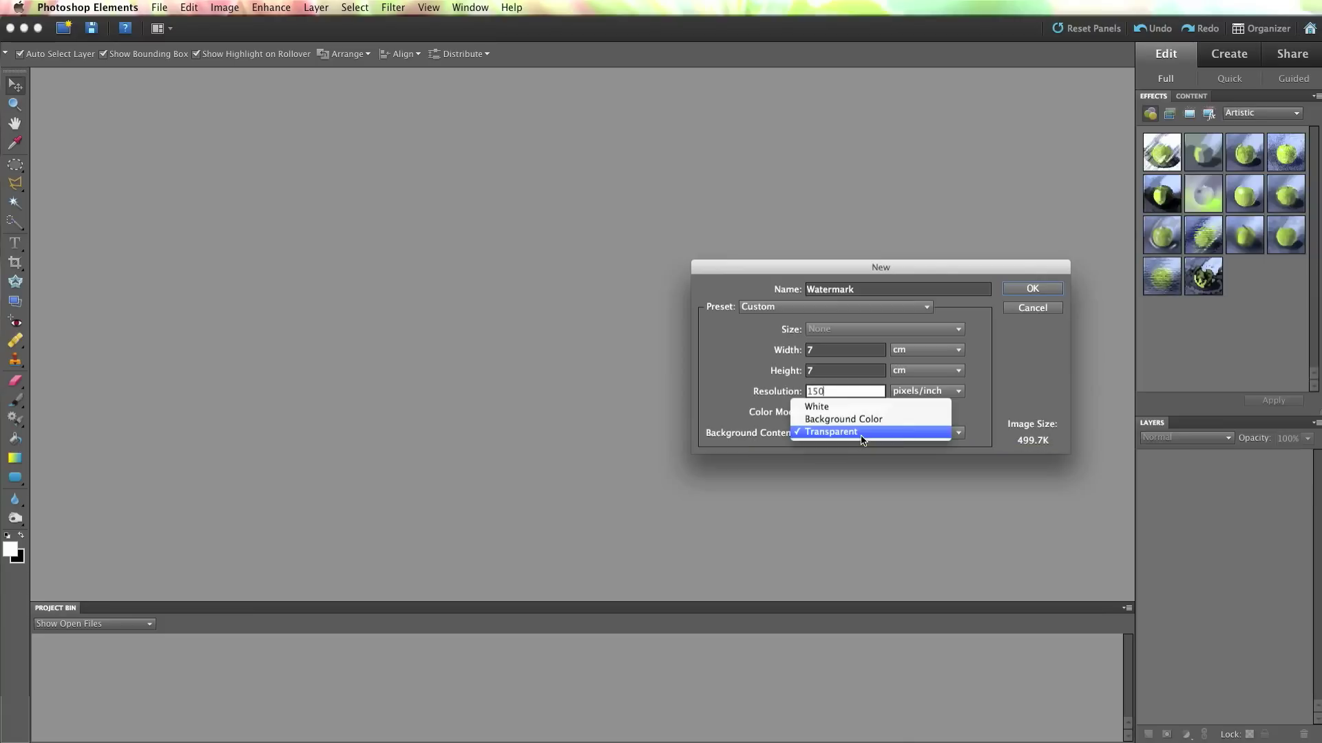
click(861, 433)
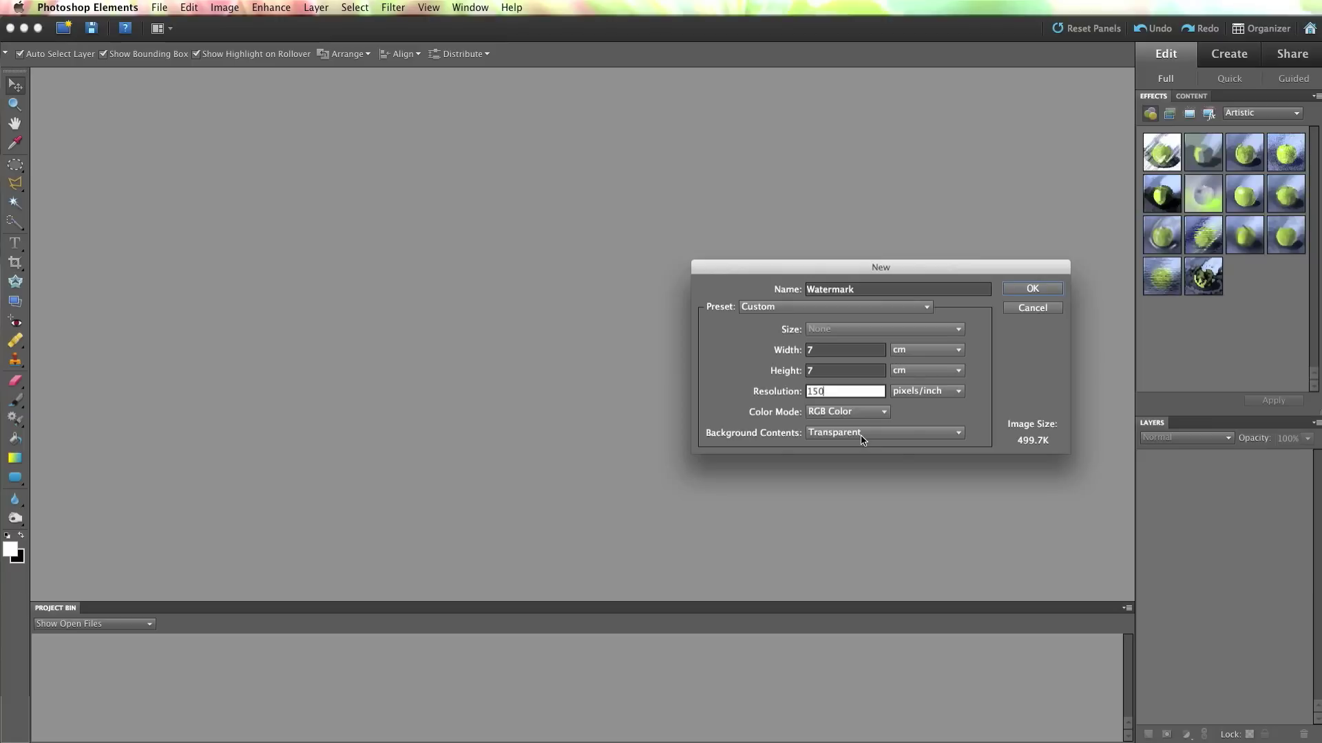
click(1014, 292)
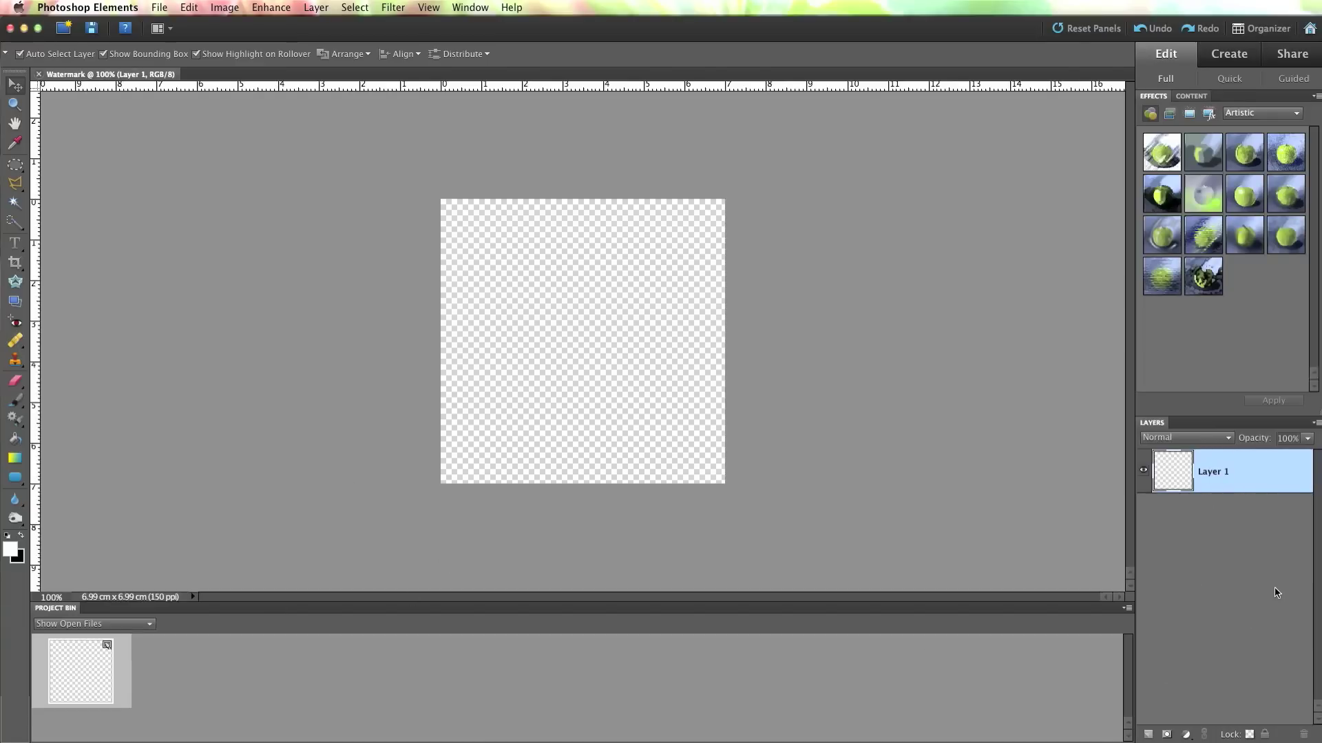
Add an empty Layer 2, then Paint Bucket-fill Layer 1 solid black with default colours.
click(1149, 735)
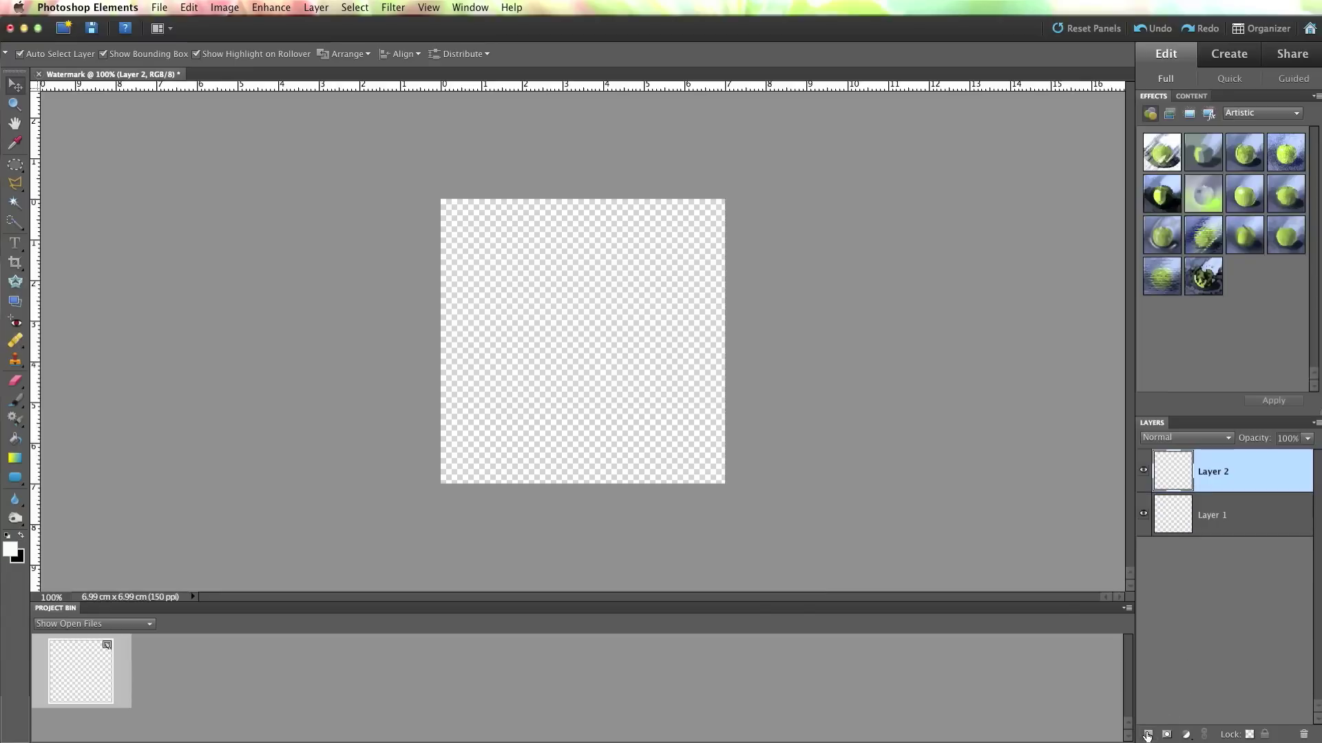
click(1216, 533)
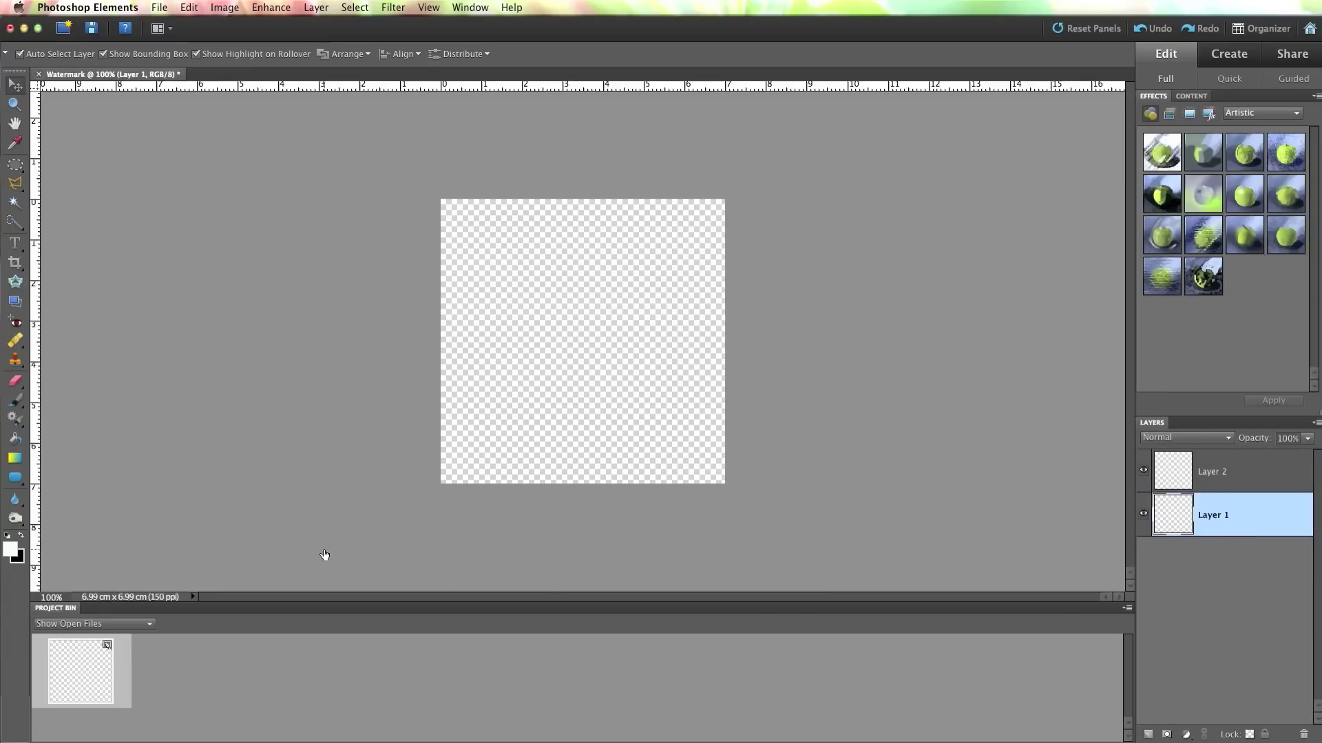
click(4, 538)
click(18, 441)
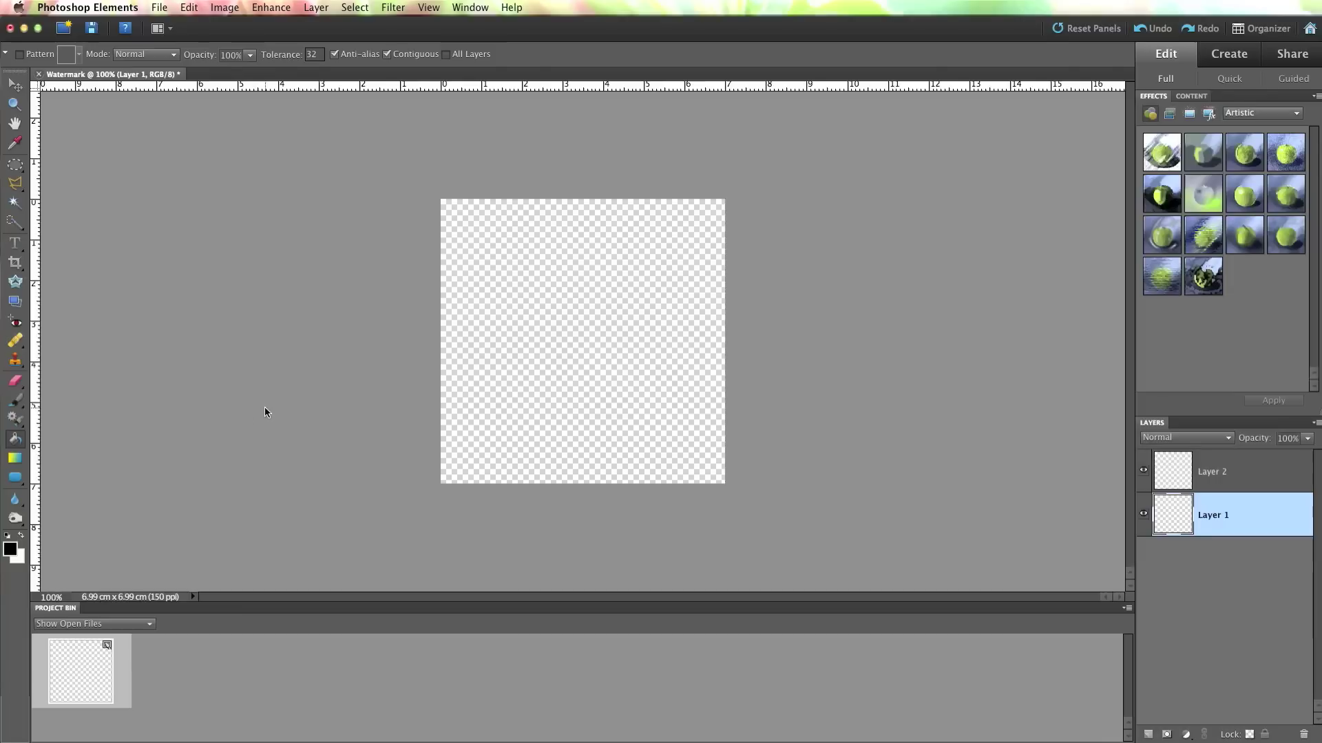
click(494, 405)
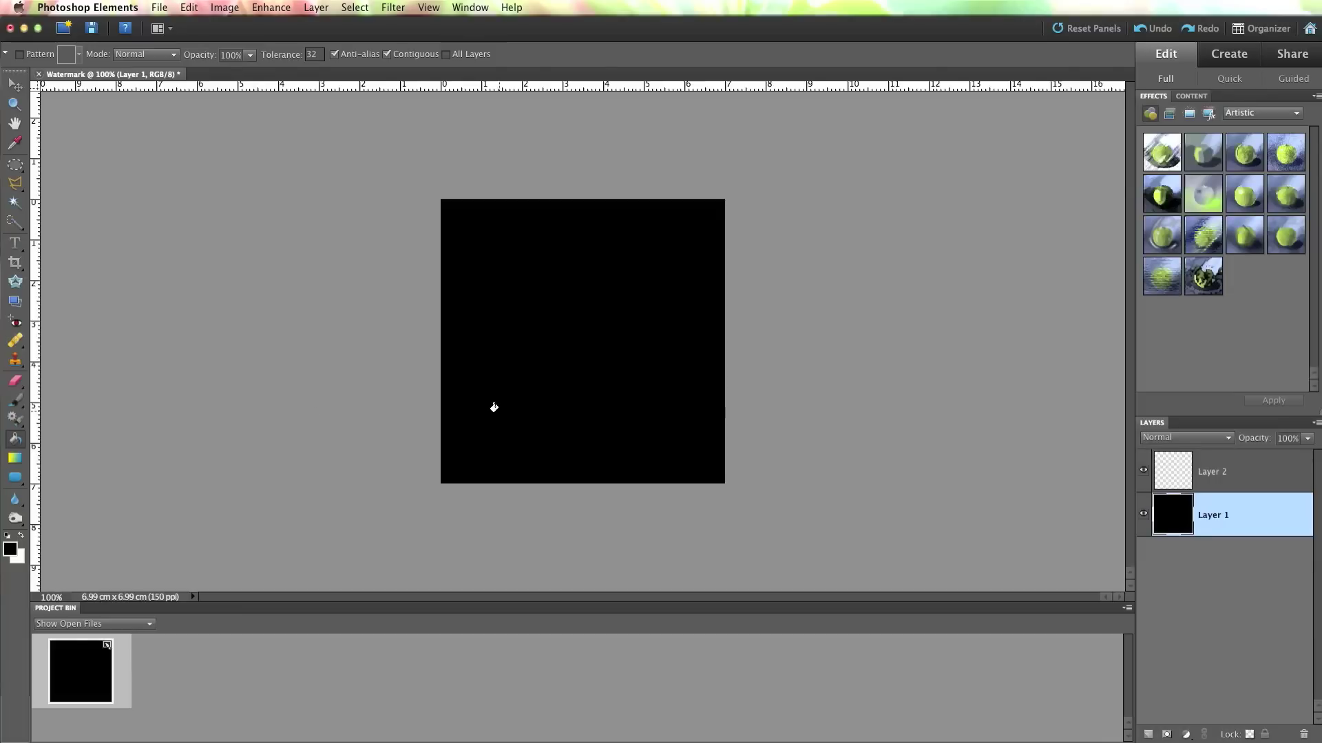
Swap colours so white is the foreground colour, and select Layer 2.
click(12, 548)
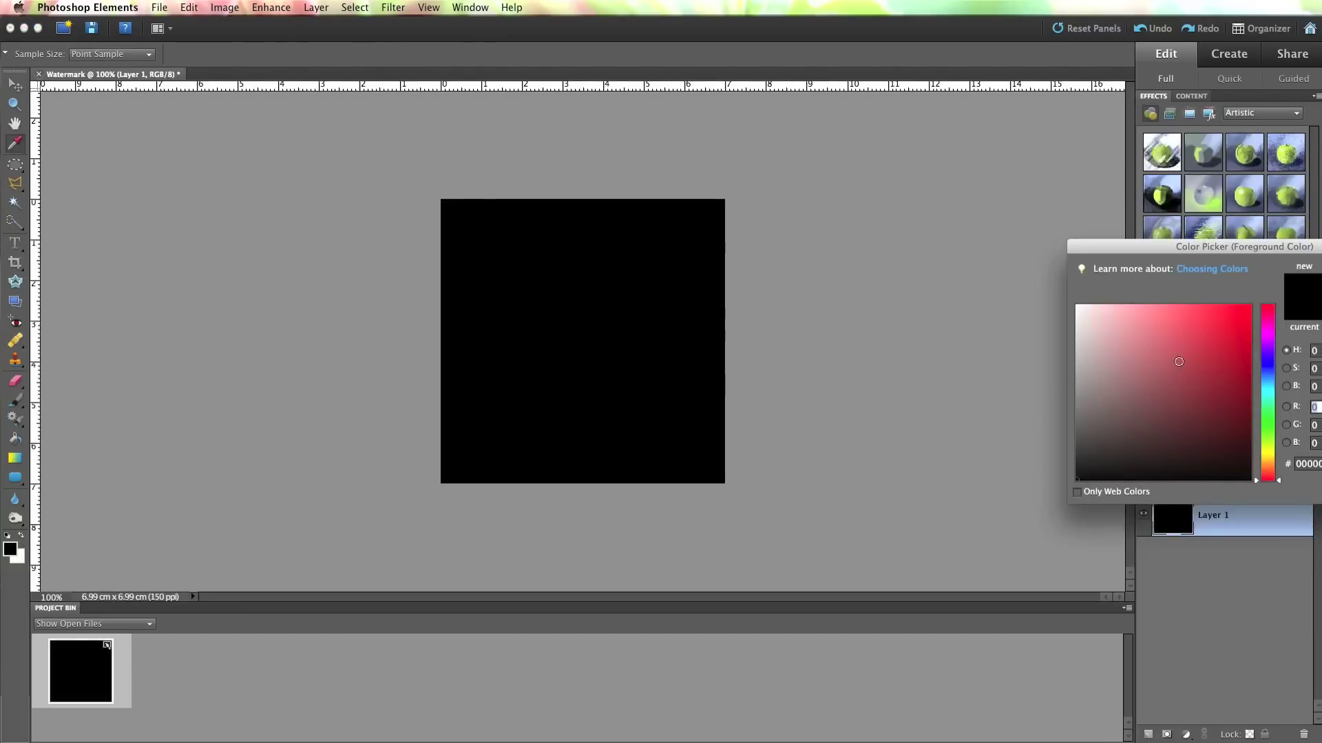
key(Return)
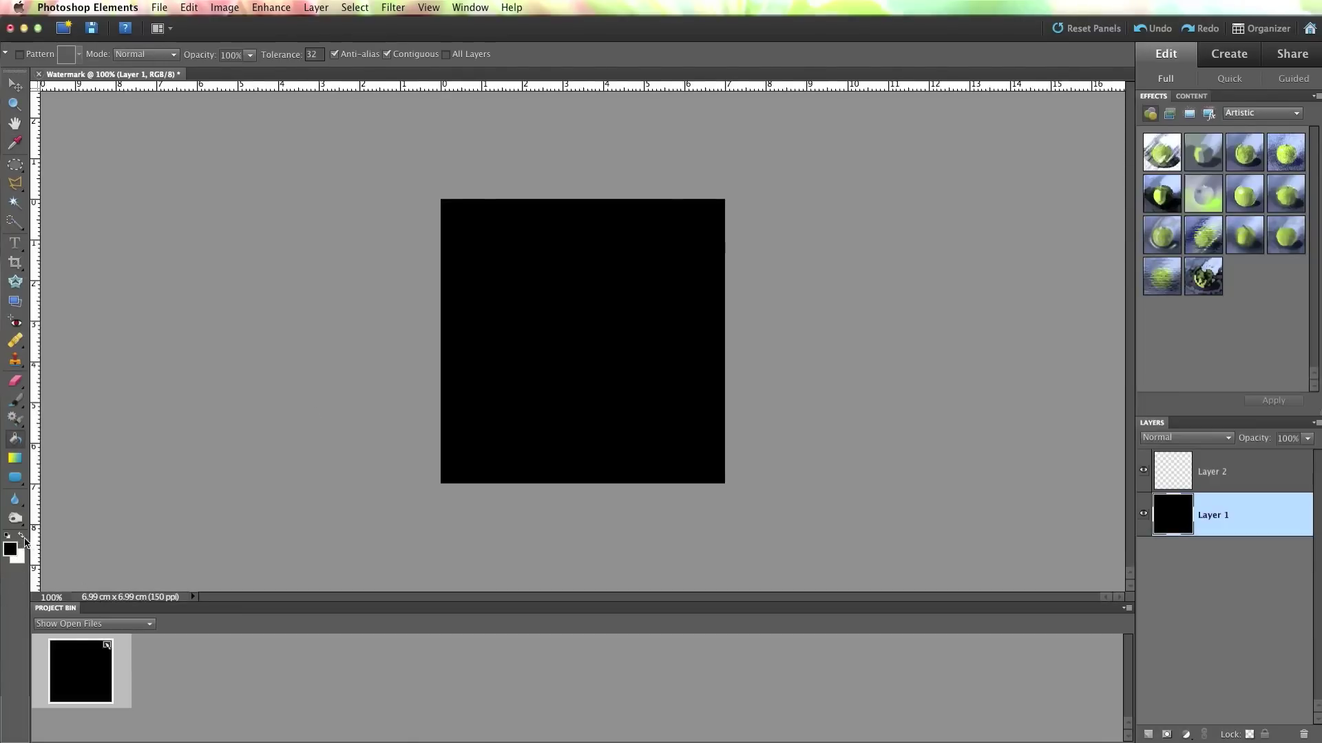
click(21, 536)
click(1233, 480)
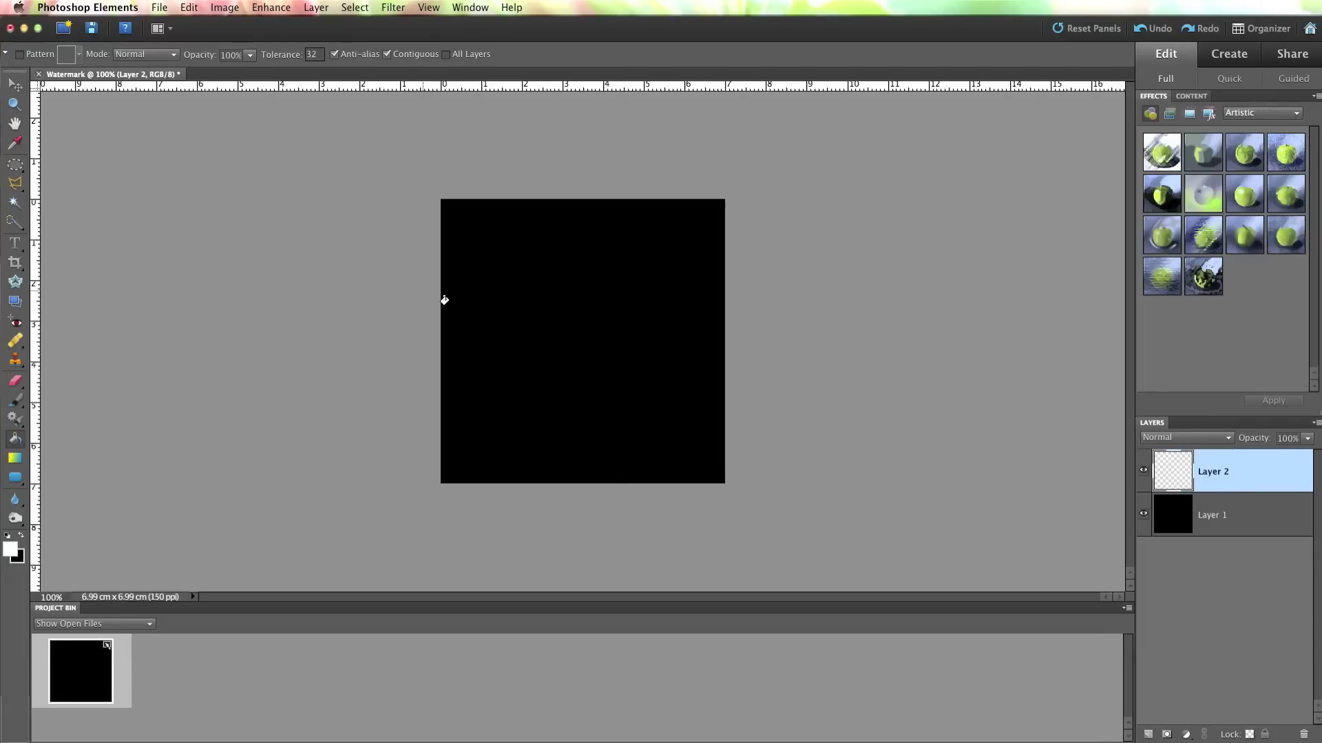
Type 'Watermark' on two lines near the top-left of the black square.
click(15, 249)
click(468, 260)
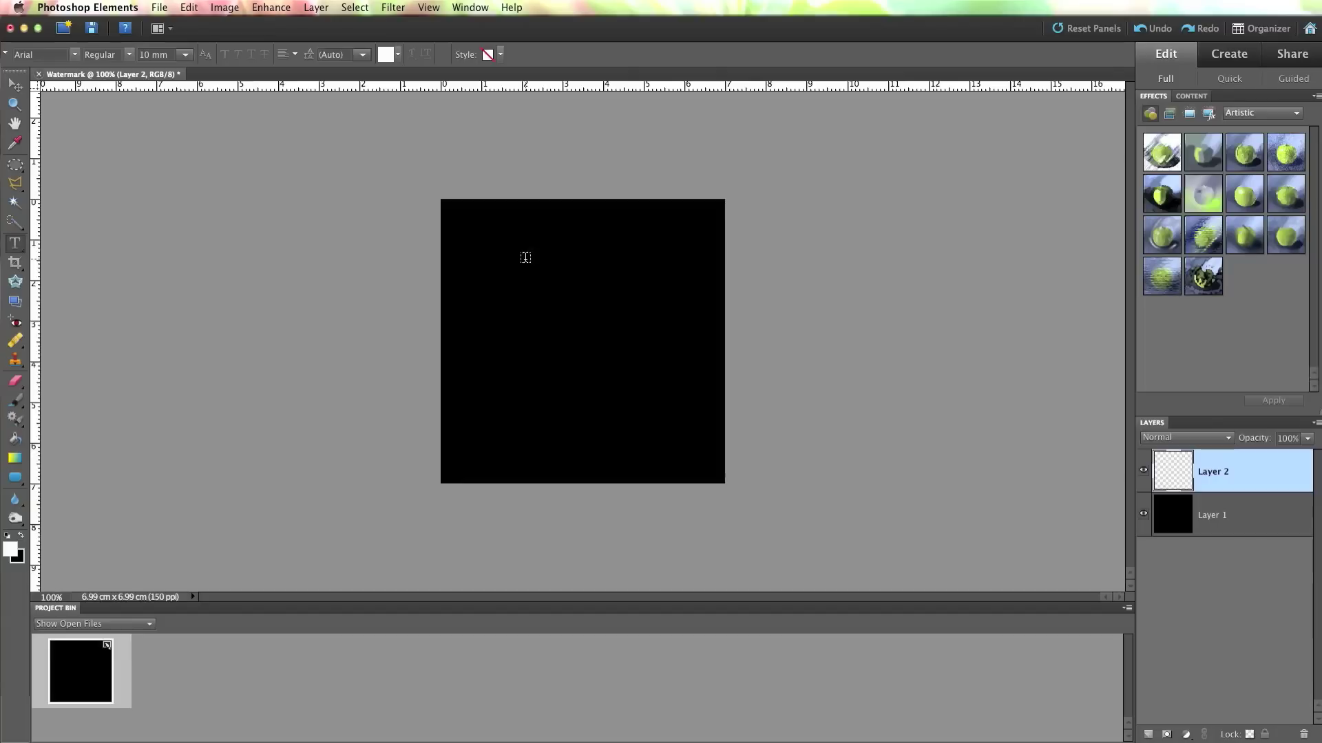
text(Watermakr)
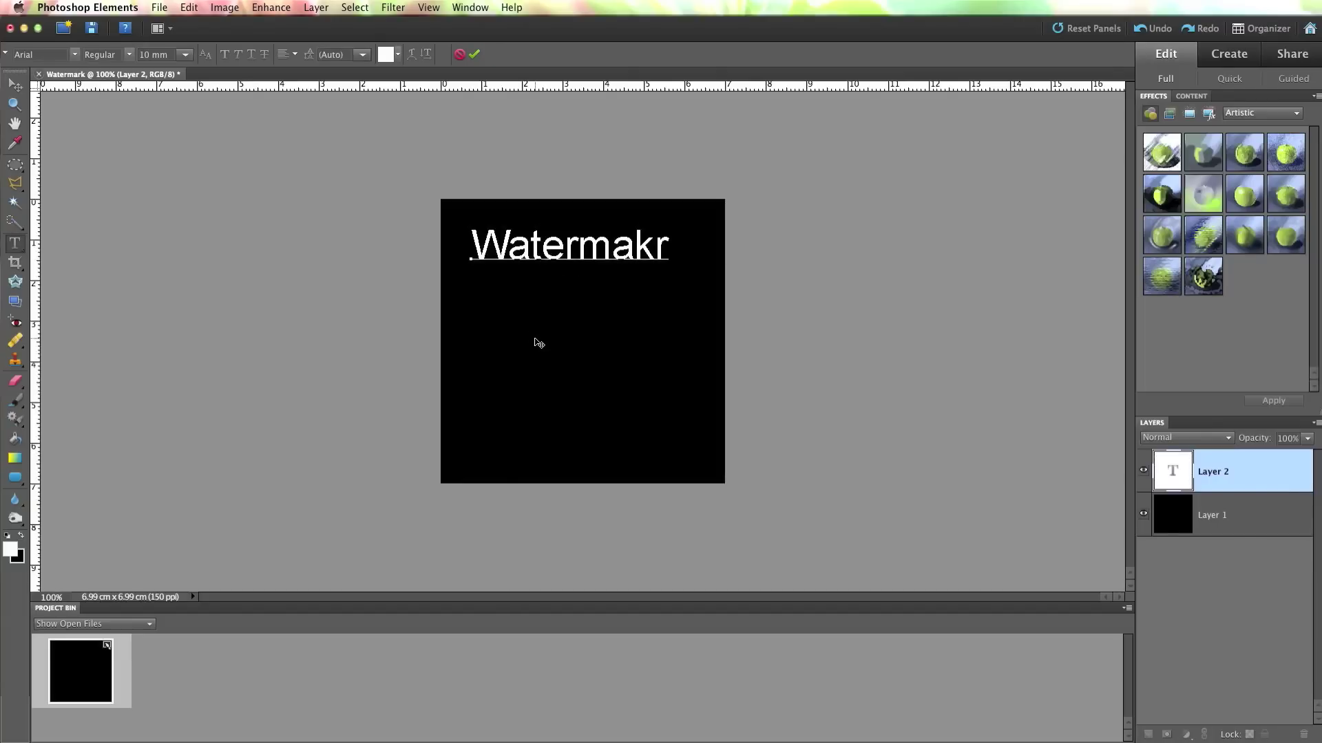
key(BackSpace)
key(BackSpace)
text(rk)
key(Return)
text(W)
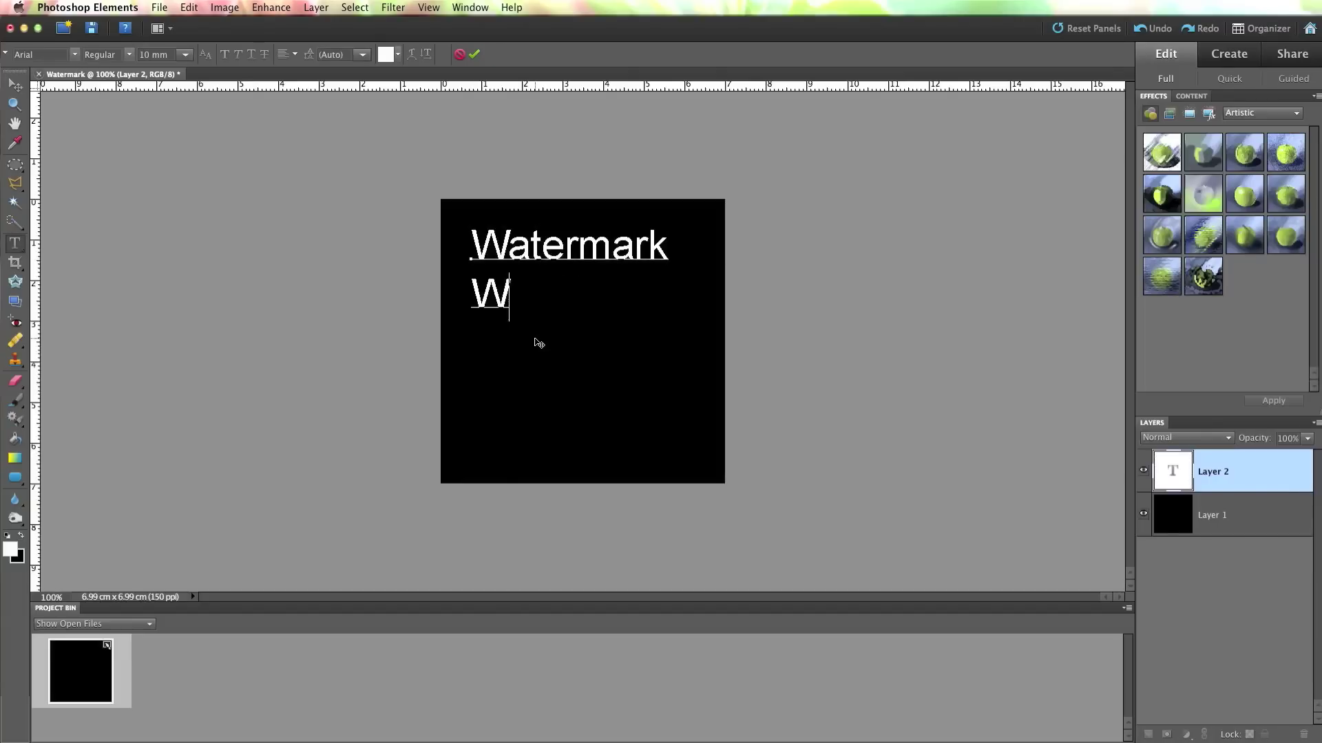
text(atermak)
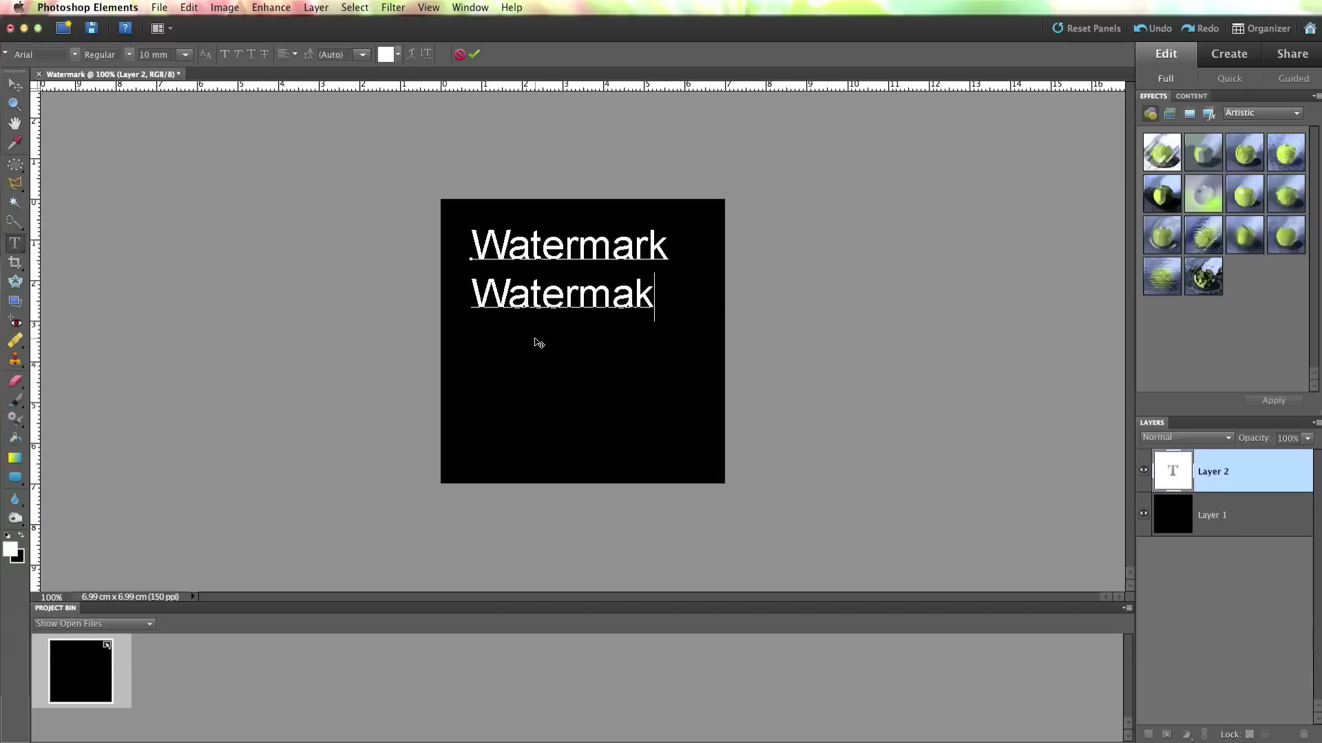
key(BackSpace)
text(rk)
Add a third 'Watermark' line and commit the text.
key(Return)
text(Watermak)
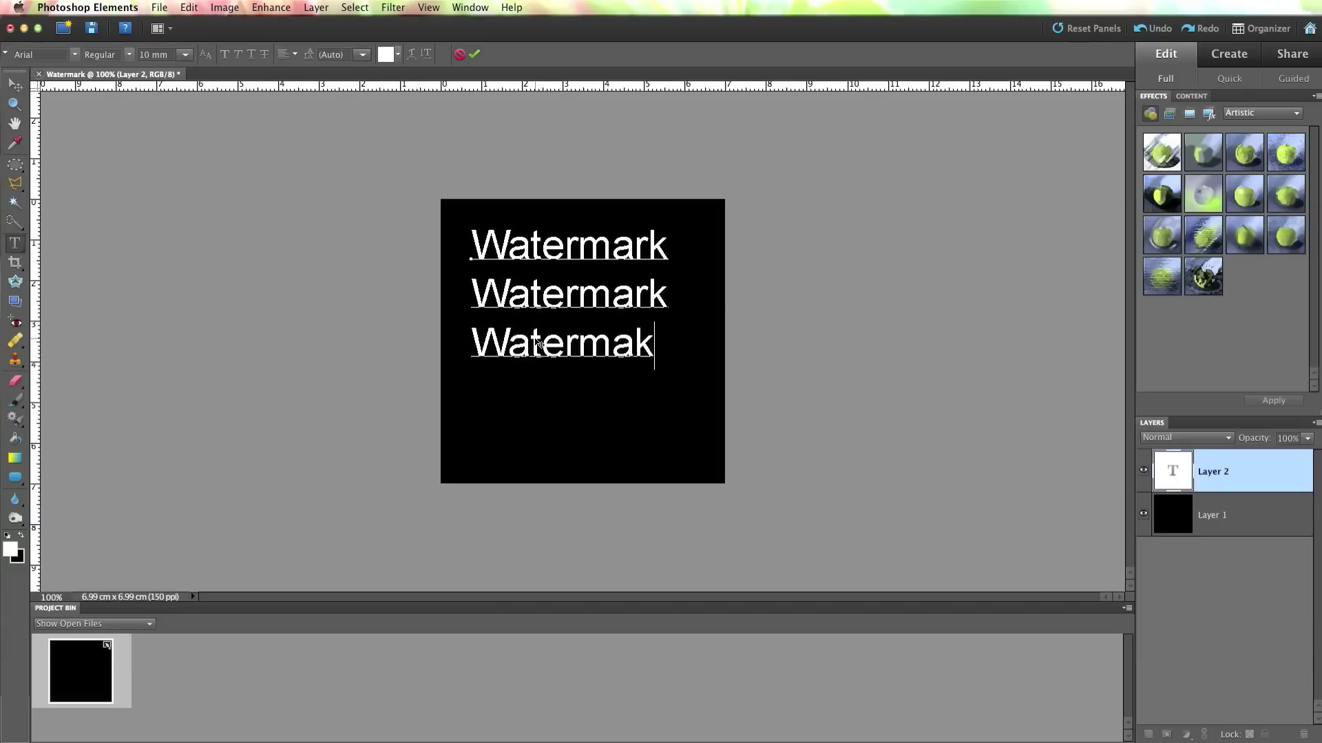
key(BackSpace)
text(rk)
key(Return)
click(475, 55)
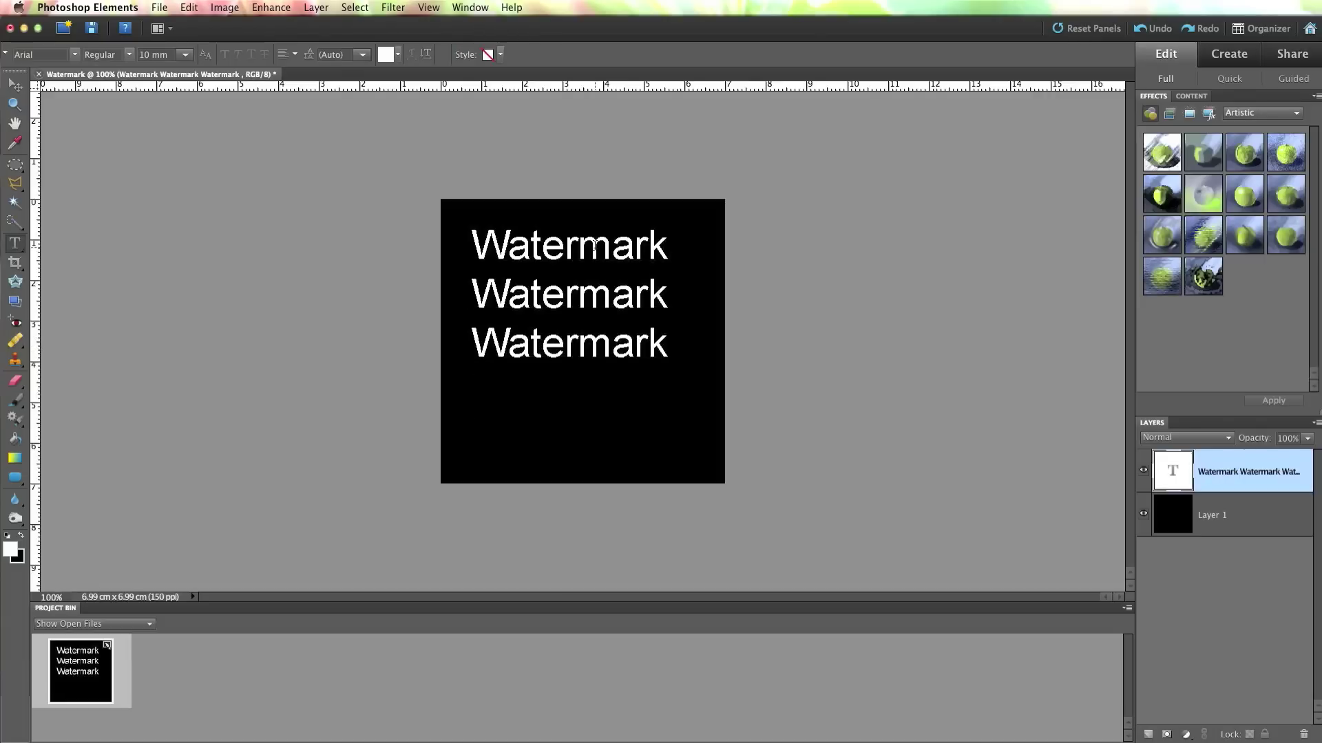
Reposition the three-line text and stretch it much taller over the black square.
click(14, 84)
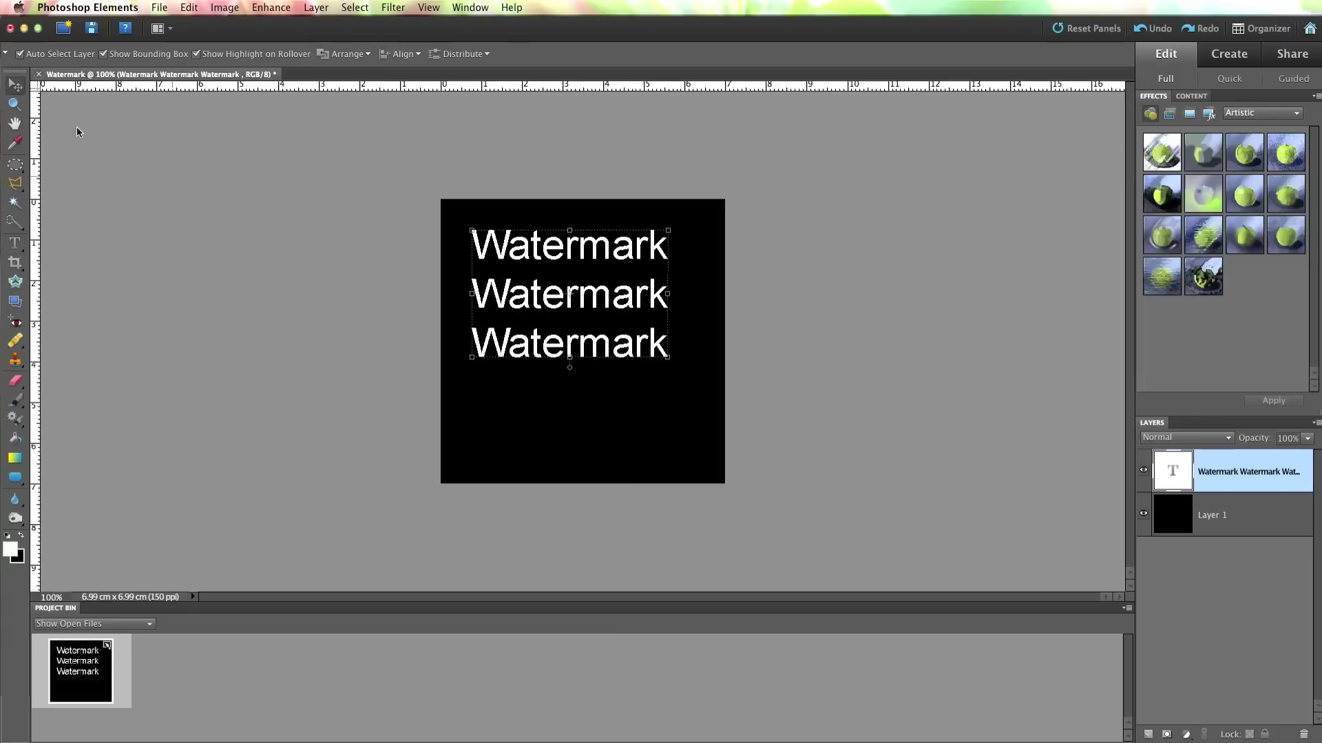
mouse_move(558, 262)
mouse_down()
mouse_move(543, 248)
mouse_move(556, 269)
mouse_up()
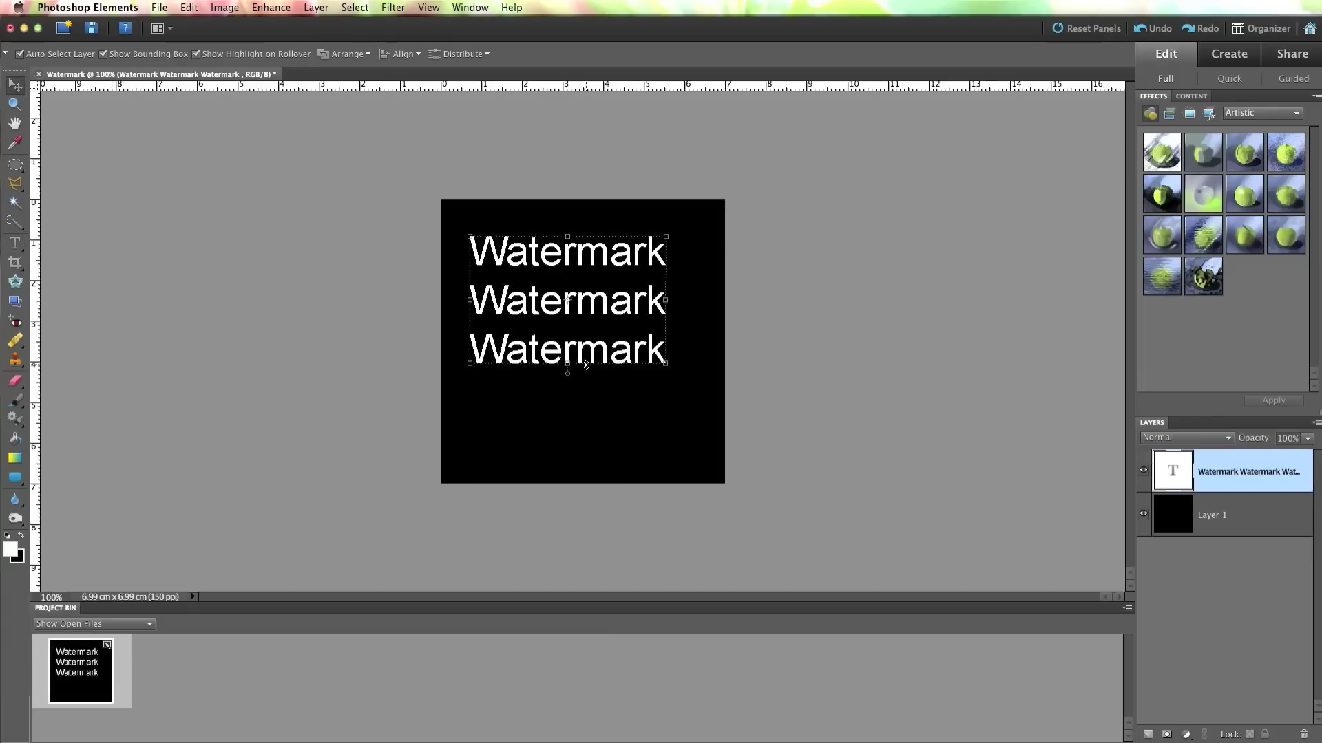
drag(568, 373, 616, 408)
click(688, 281)
click(578, 366)
drag(570, 362, 587, 312)
drag(579, 232, 579, 210)
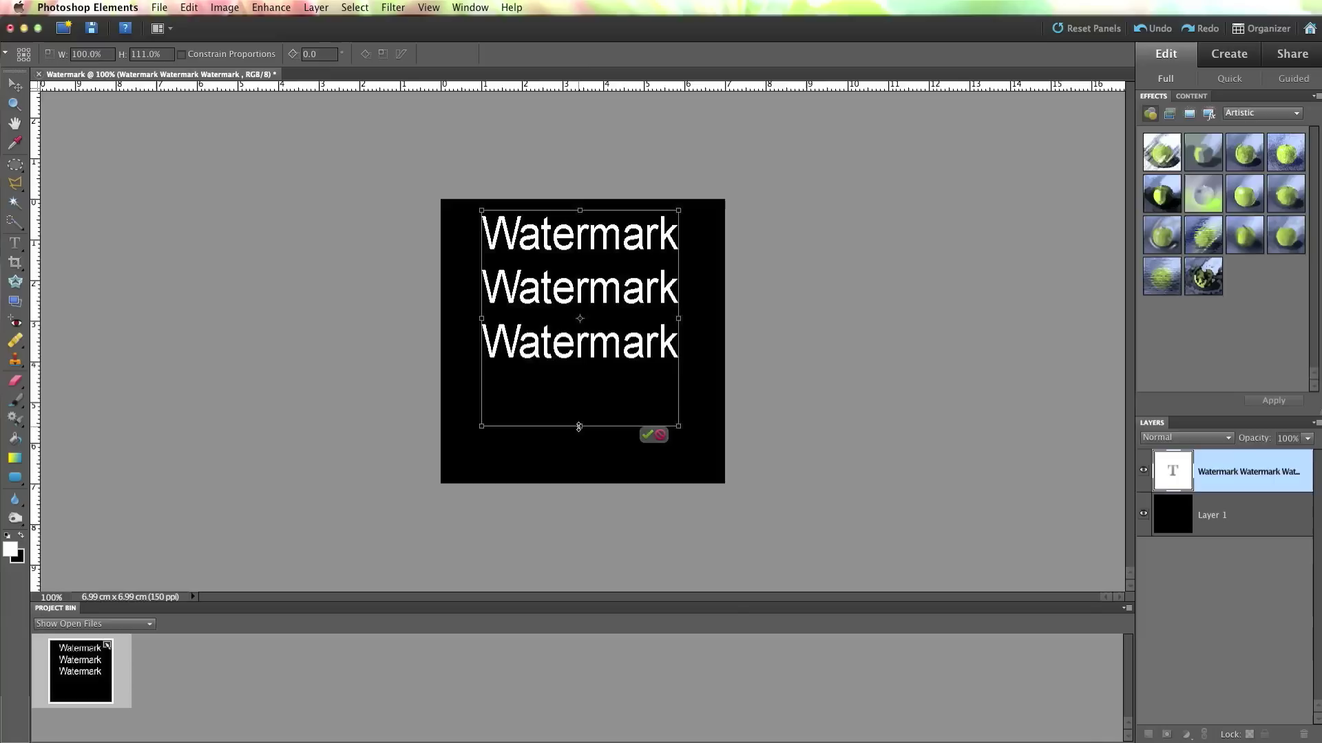
drag(576, 426, 570, 569)
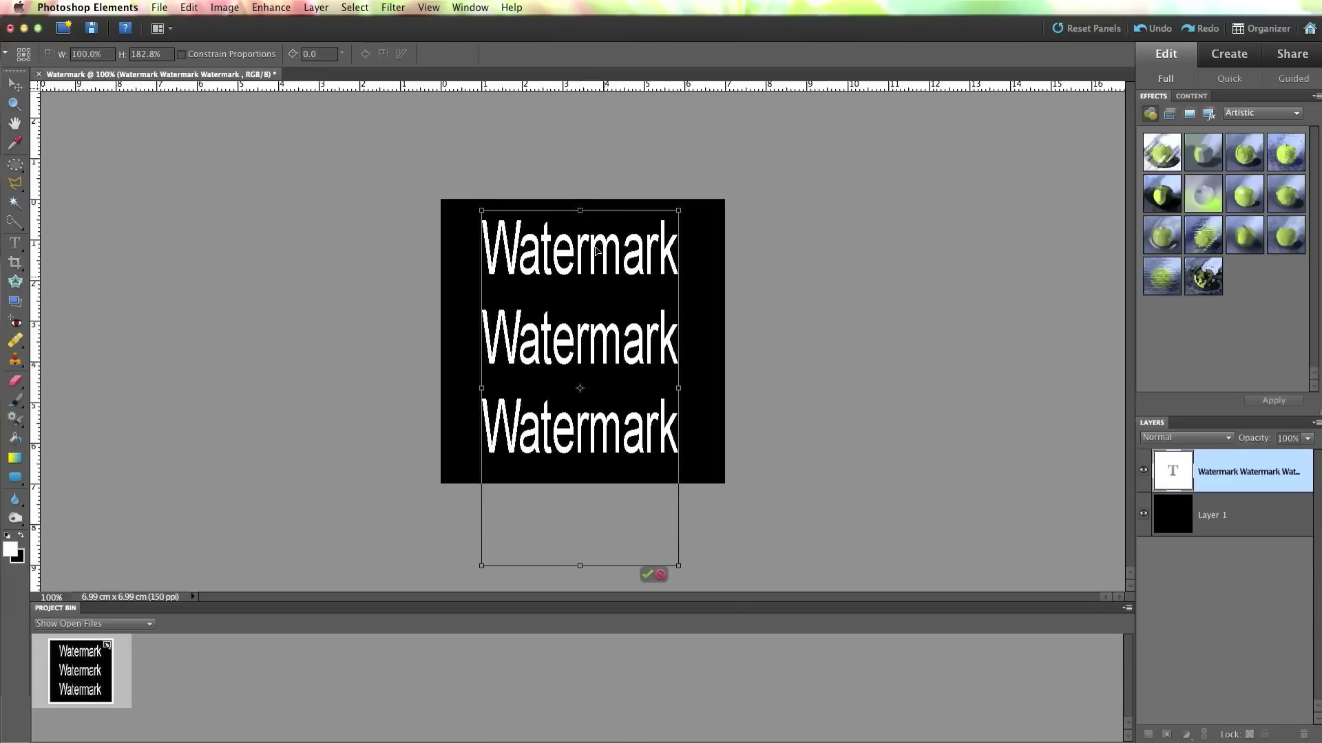
click(648, 575)
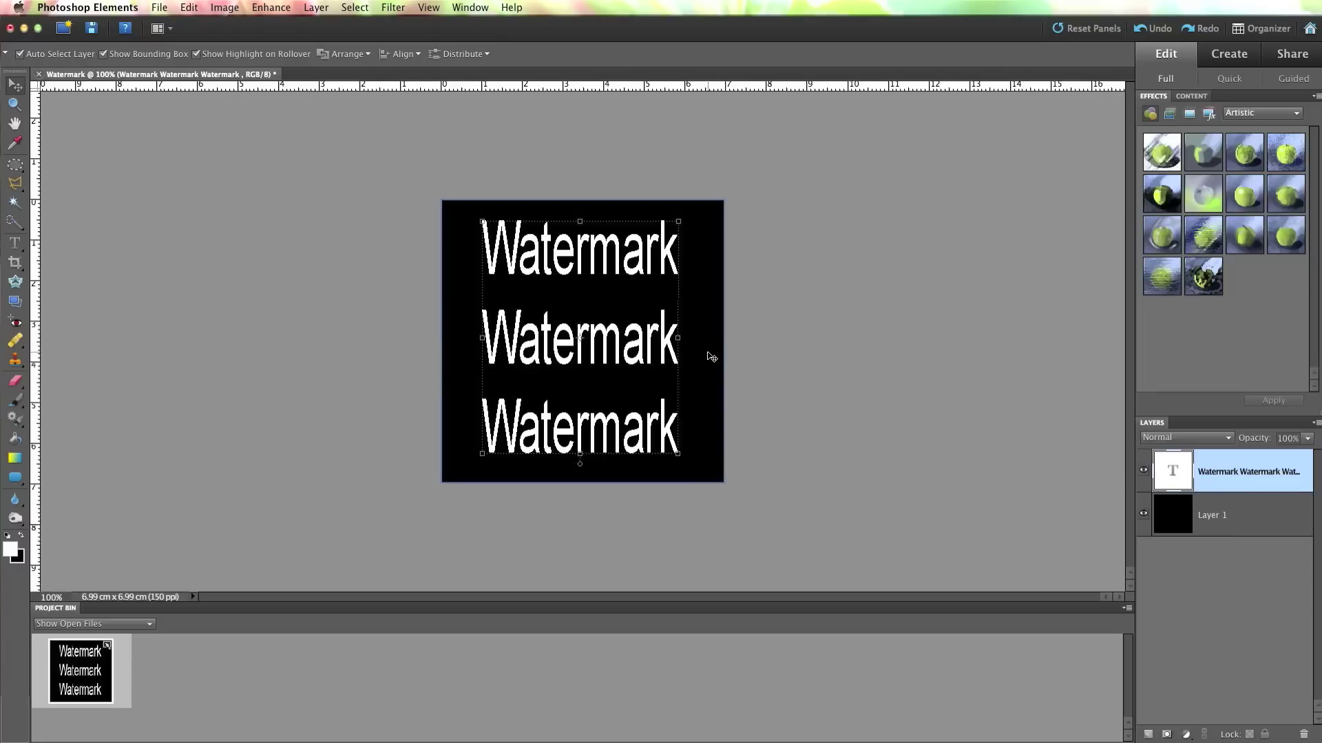
click(1251, 527)
Delete the black Layer 1, leaving only the white text on transparency.
click(1303, 734)
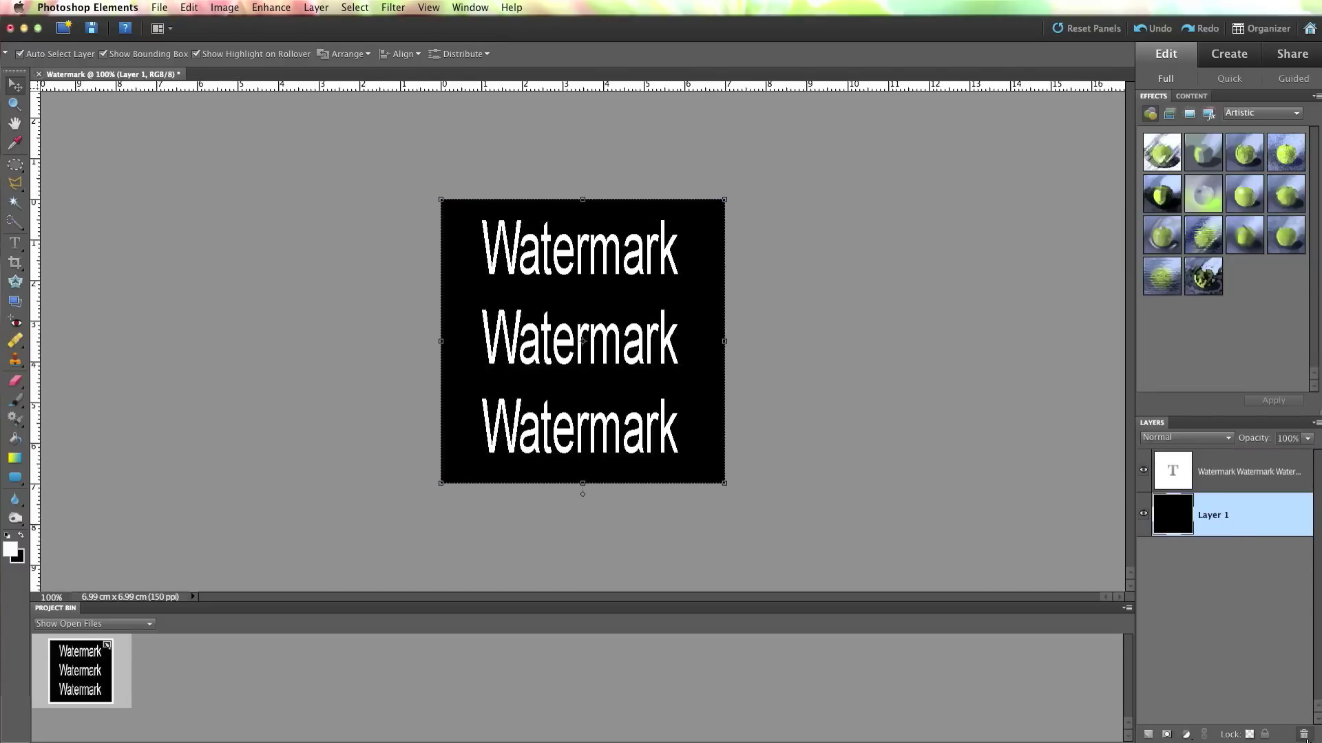
click(893, 264)
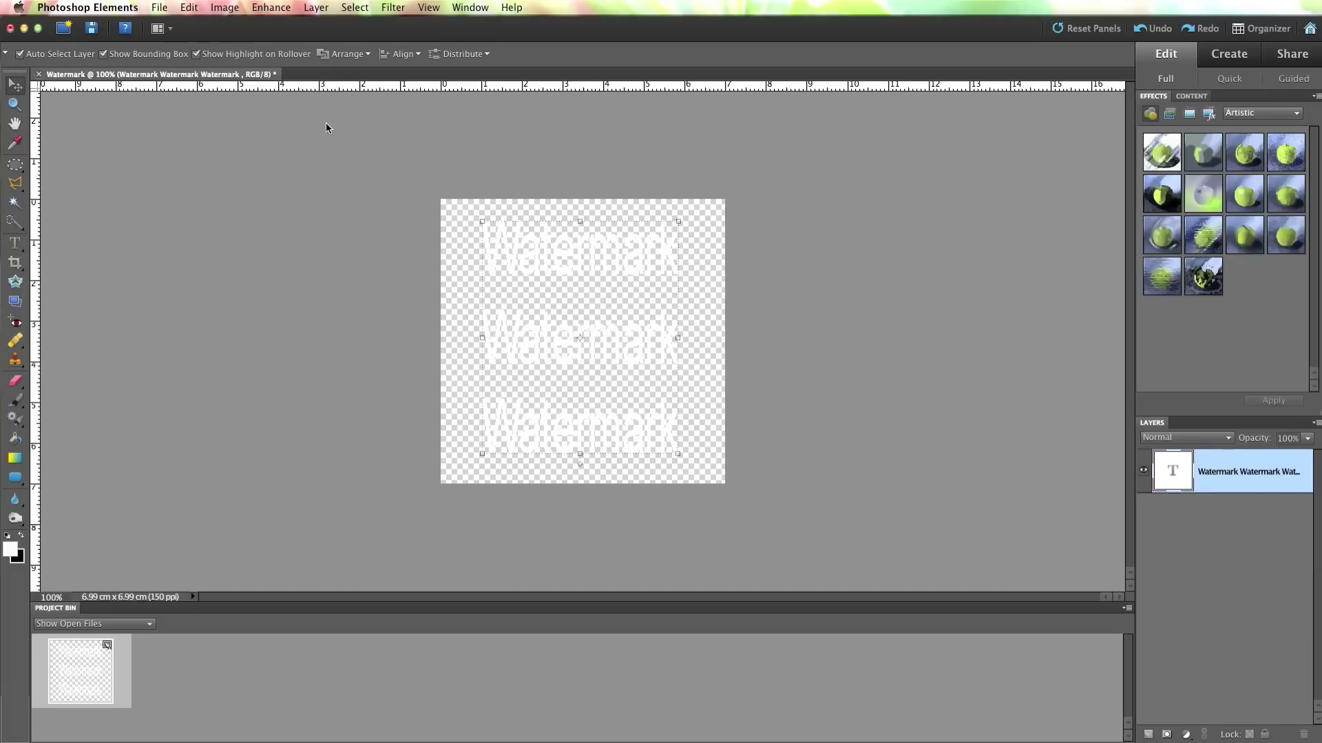
click(164, 9)
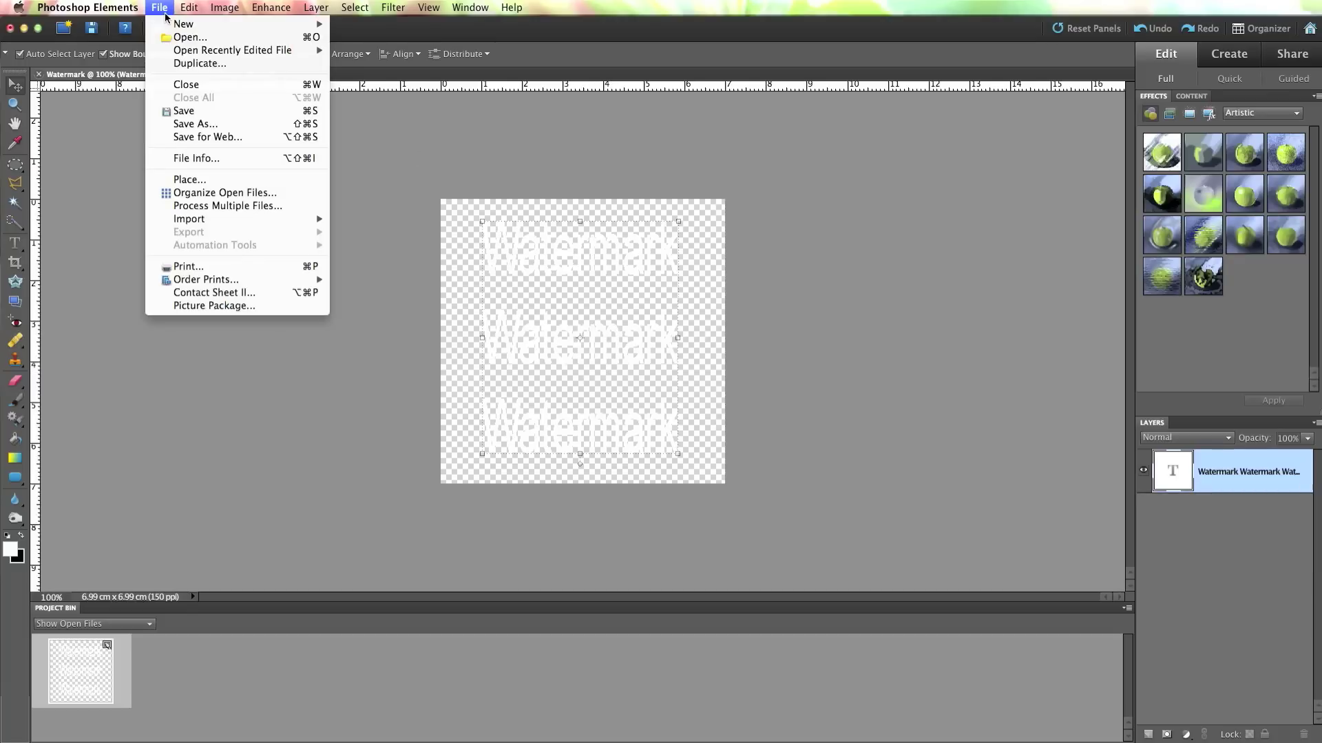
Save the document as Watermark.psd in Photoshop format on the Desktop.
click(180, 124)
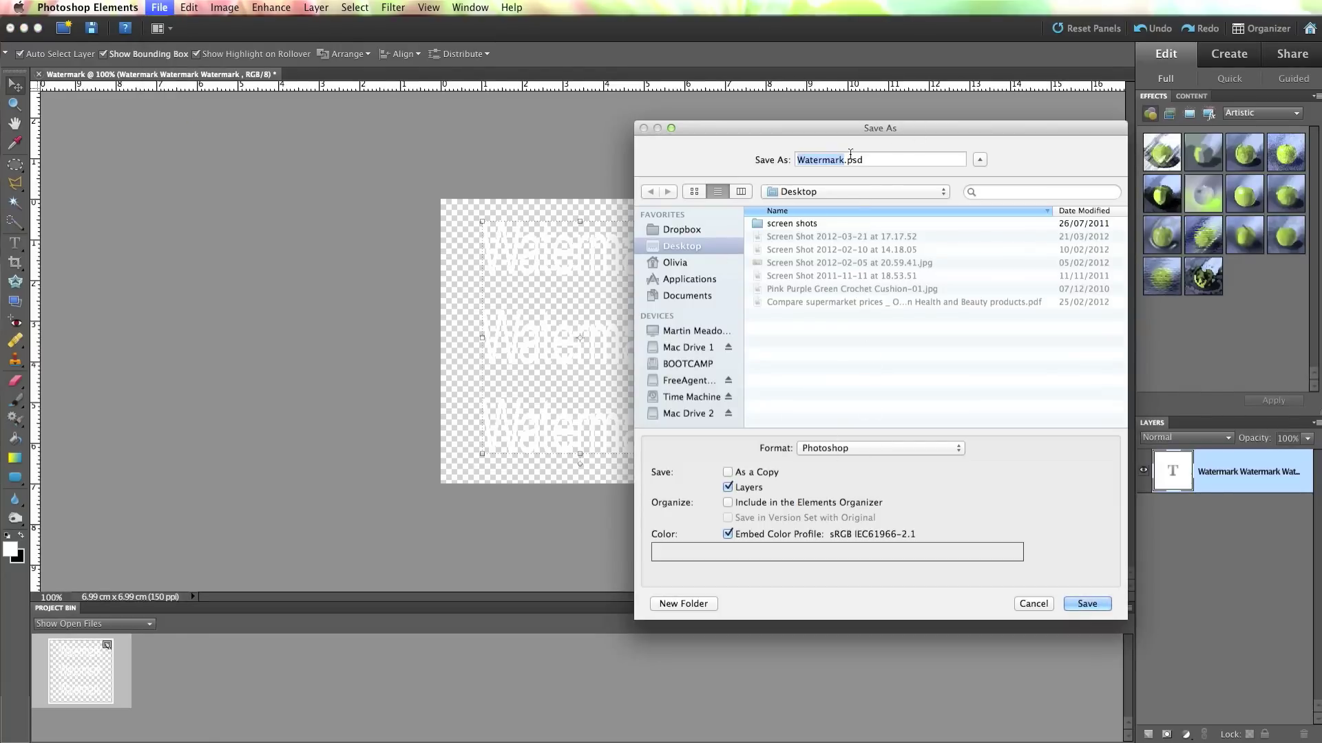
click(979, 160)
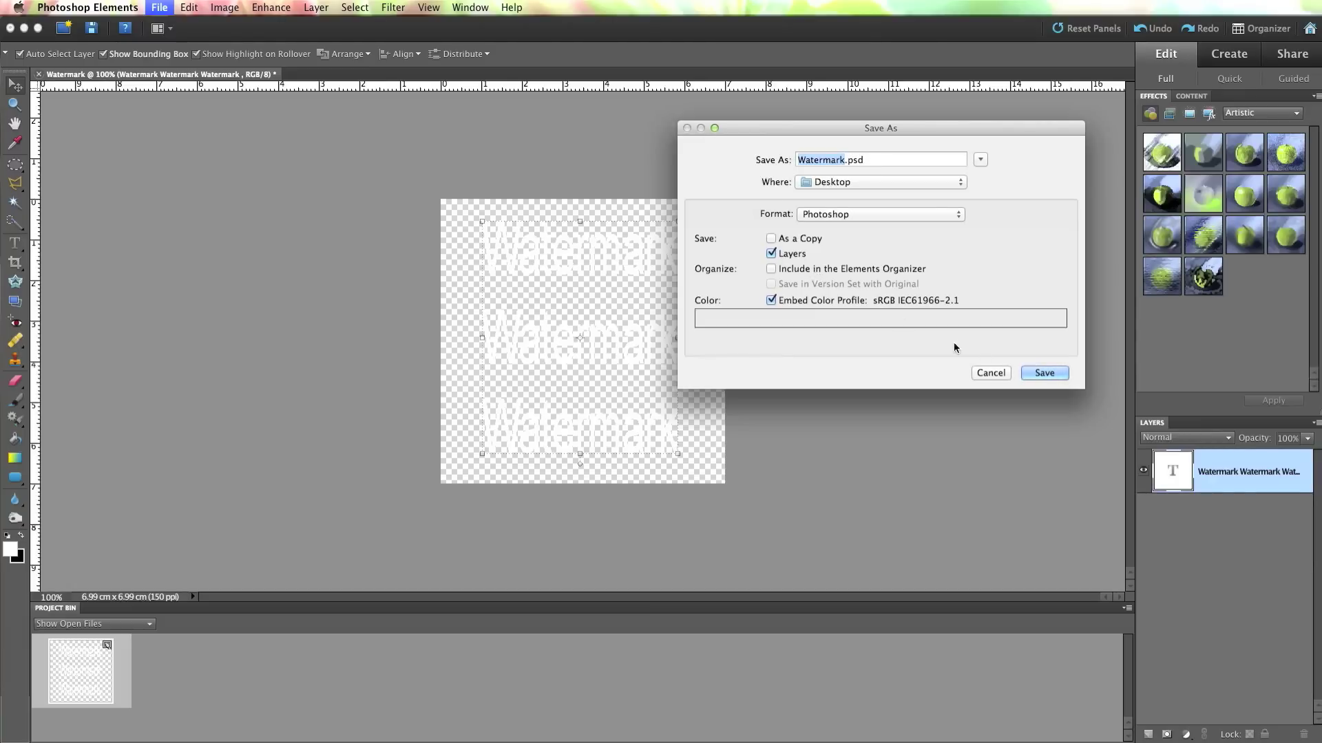
click(1043, 372)
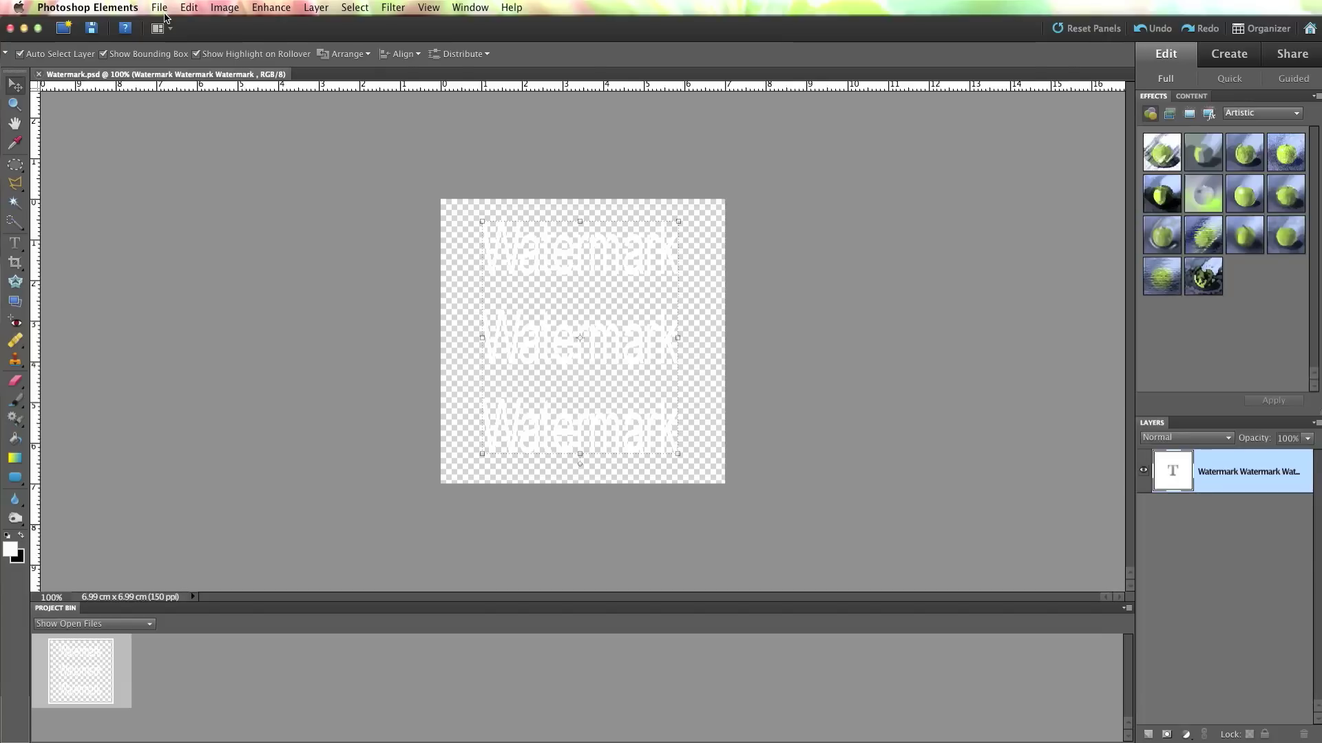
Open Pink Purple Green Crochet Cushion-01.jpg from the Desktop.
click(166, 15)
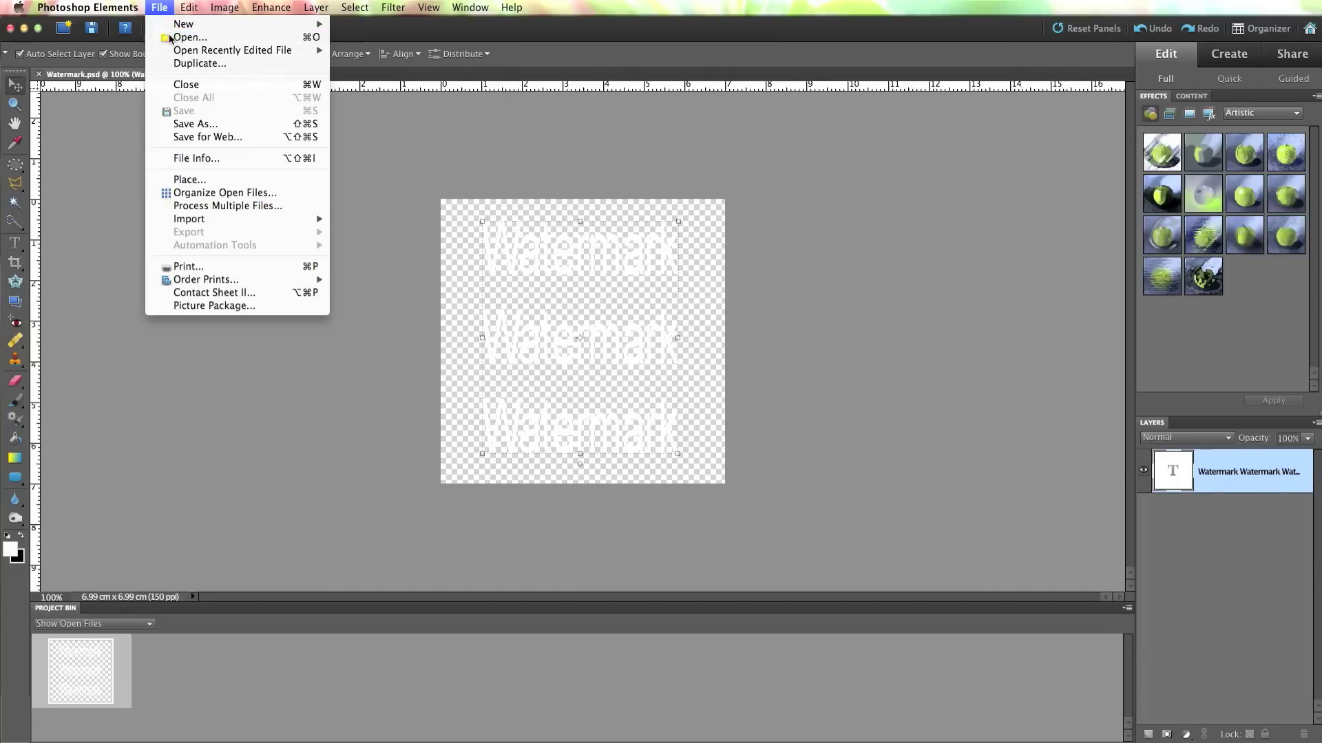
click(175, 38)
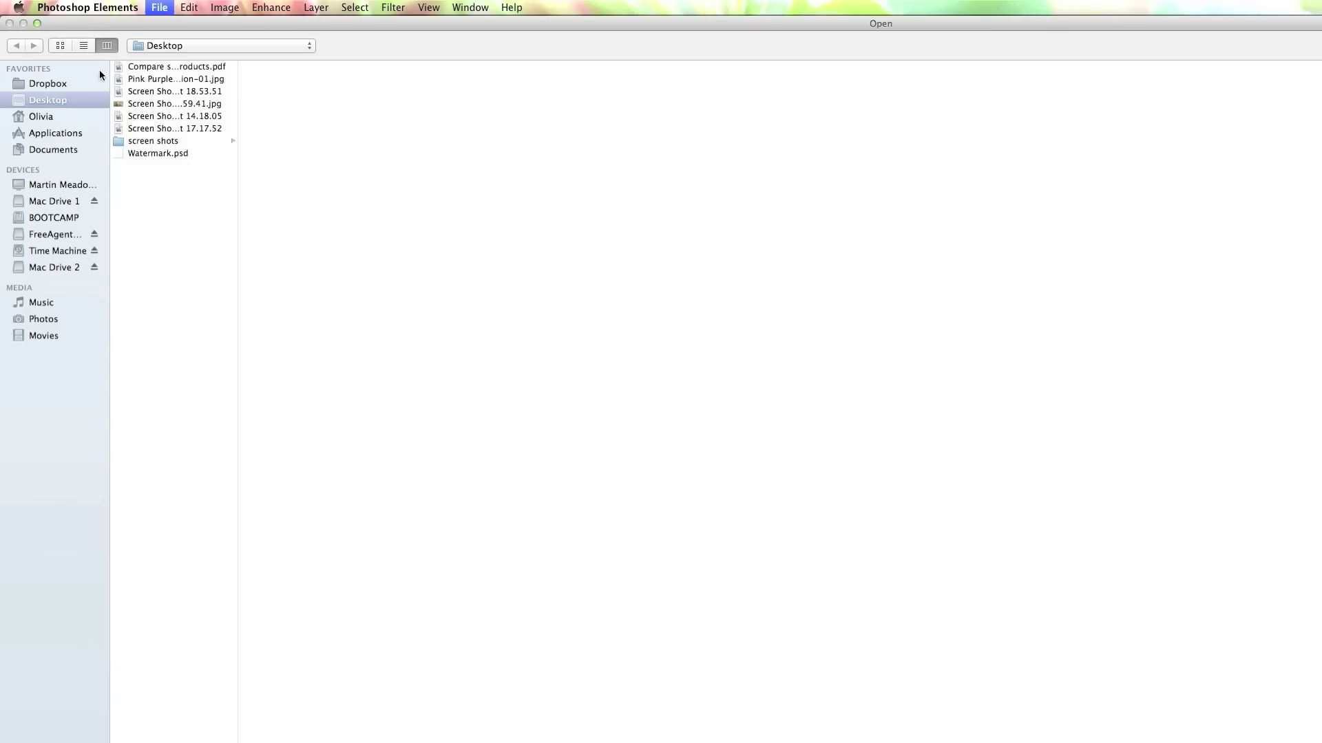
click(145, 81)
double_click(146, 81)
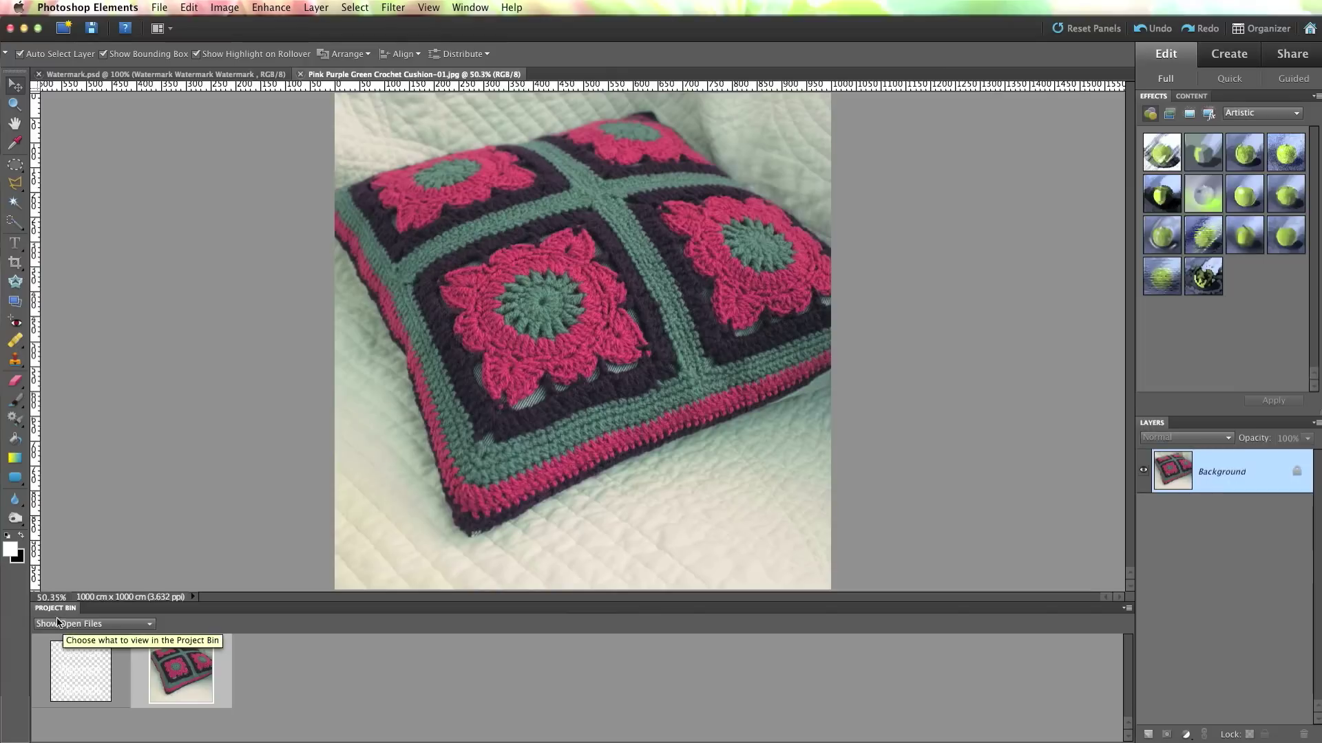
Drag Watermark.psd from the Project Bin onto the cushion photo and scale it to about 43%.
click(73, 680)
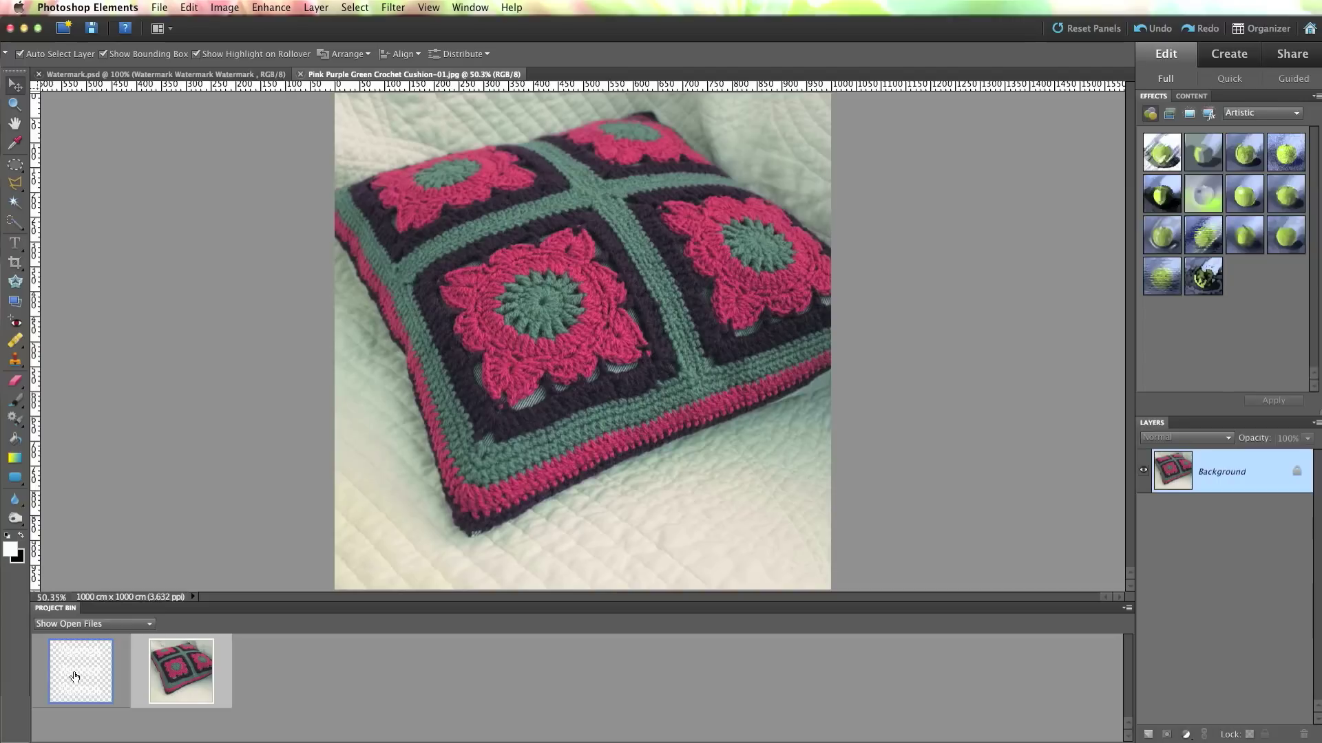
drag(74, 677, 582, 395)
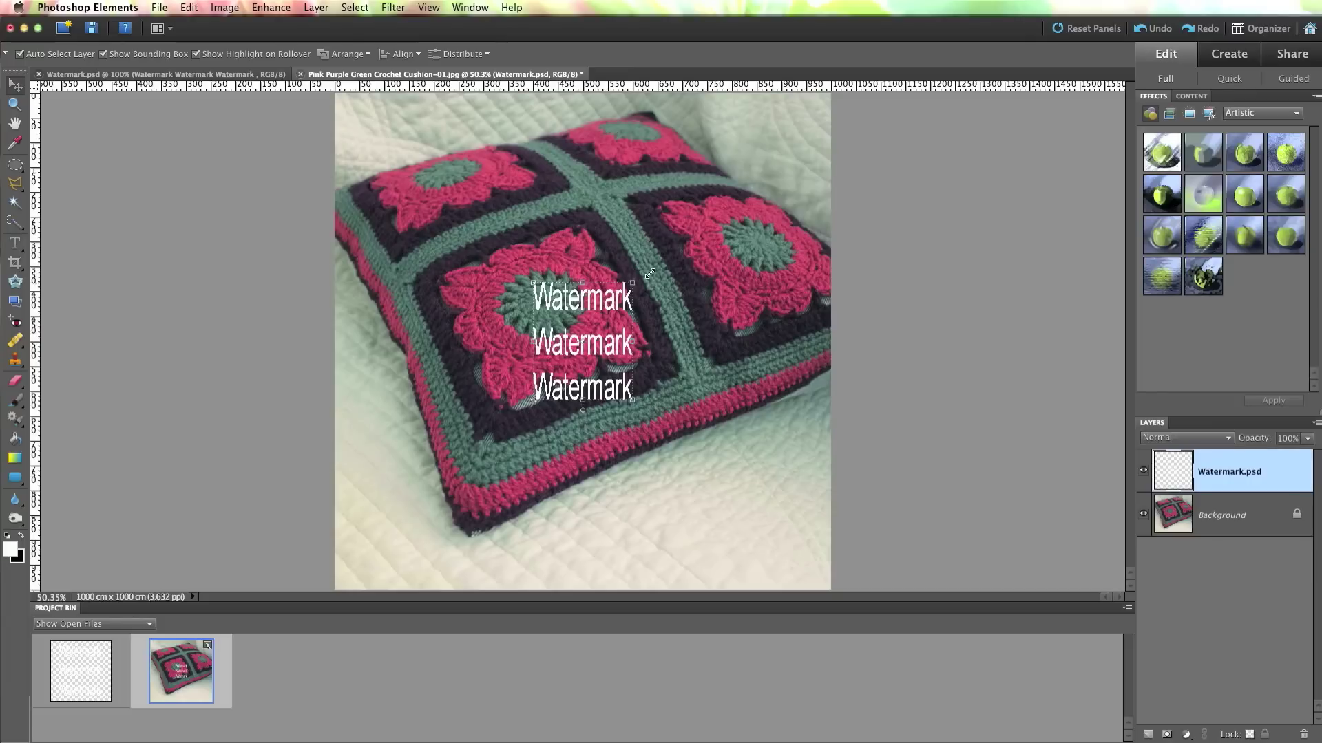
drag(649, 273, 753, 150)
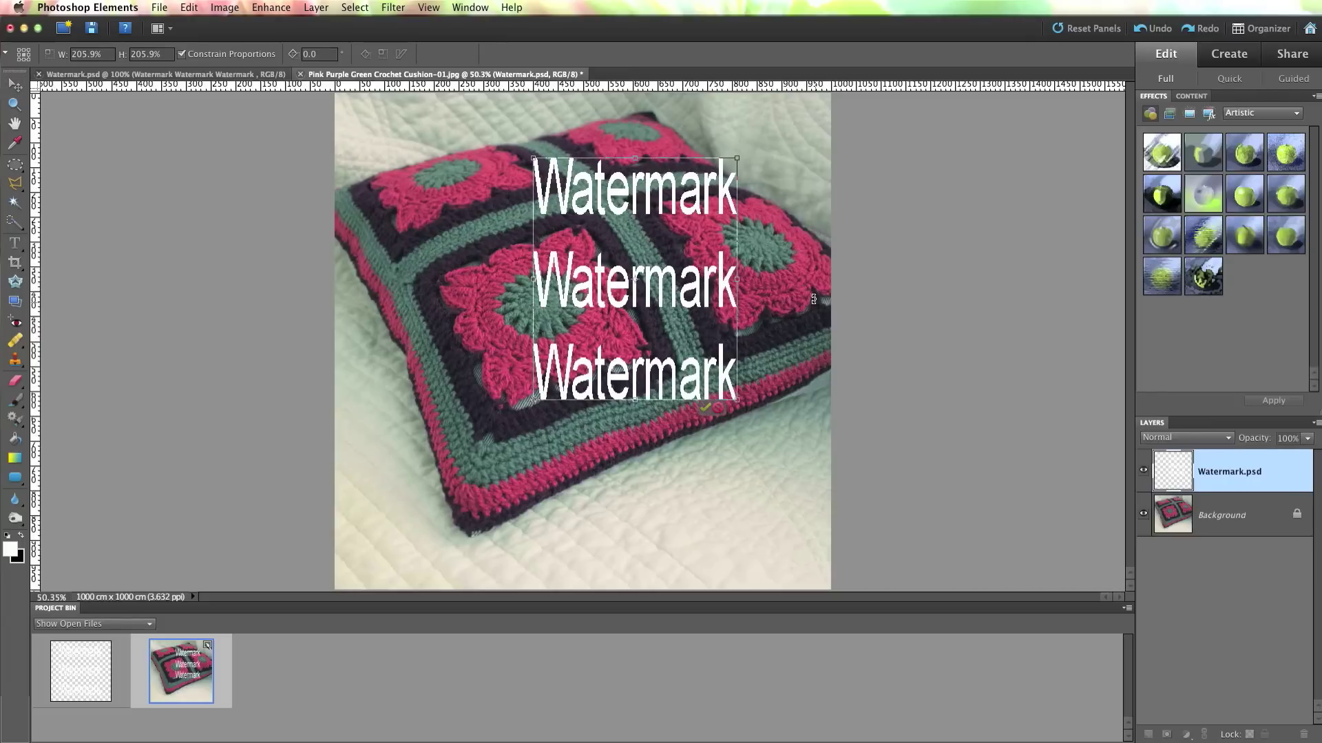
drag(738, 158, 795, 246)
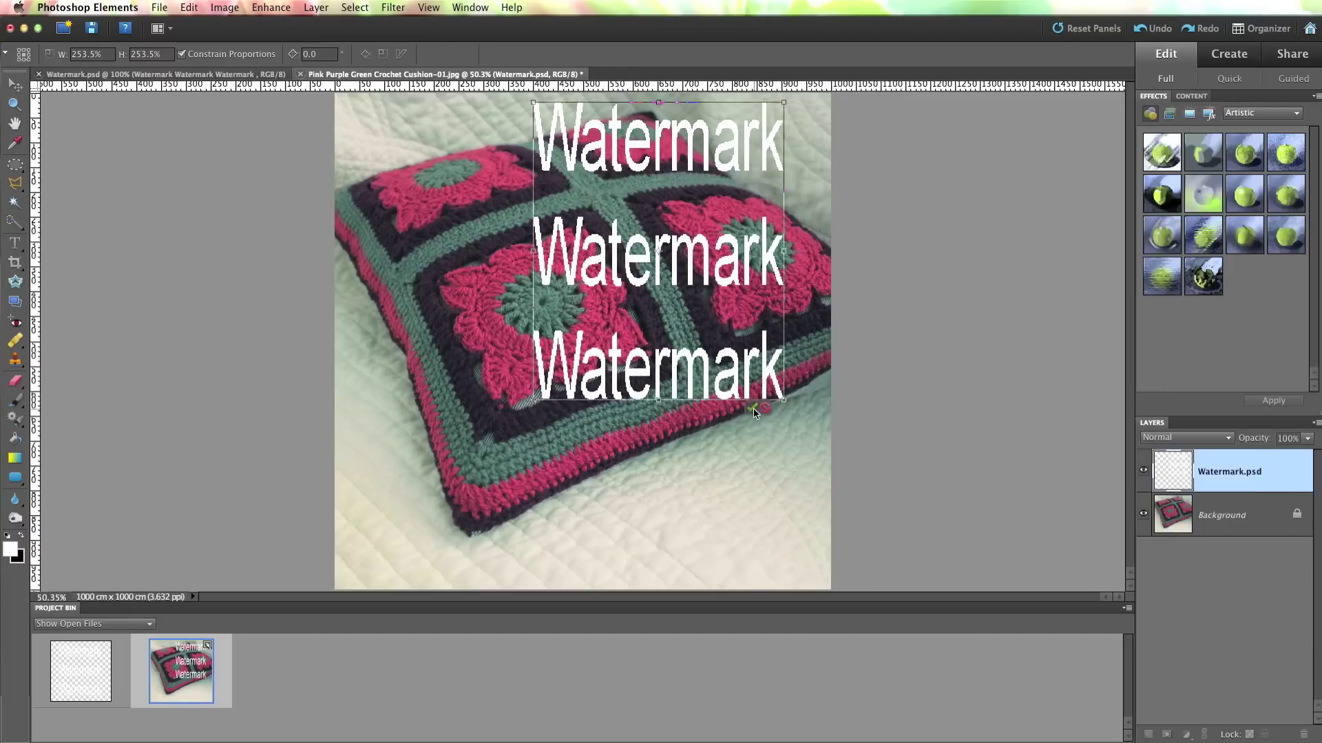
click(753, 409)
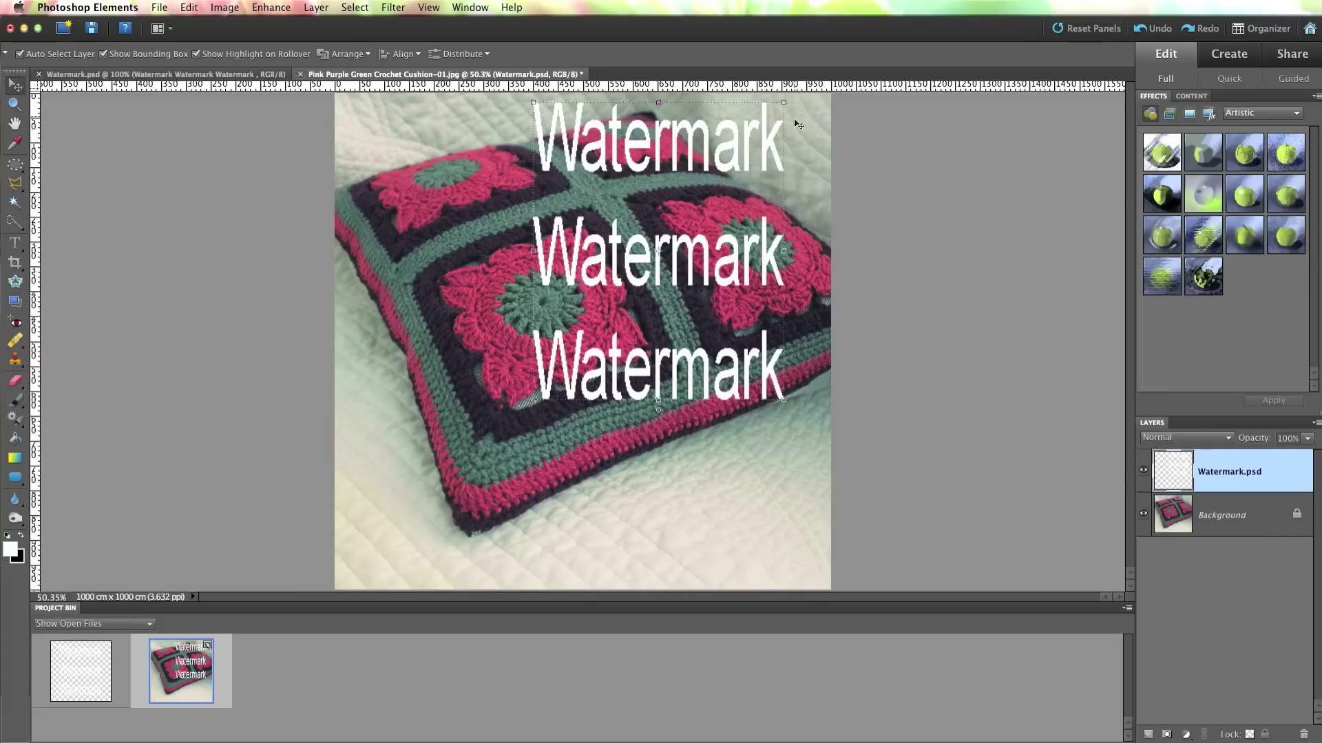
drag(785, 103, 450, 471)
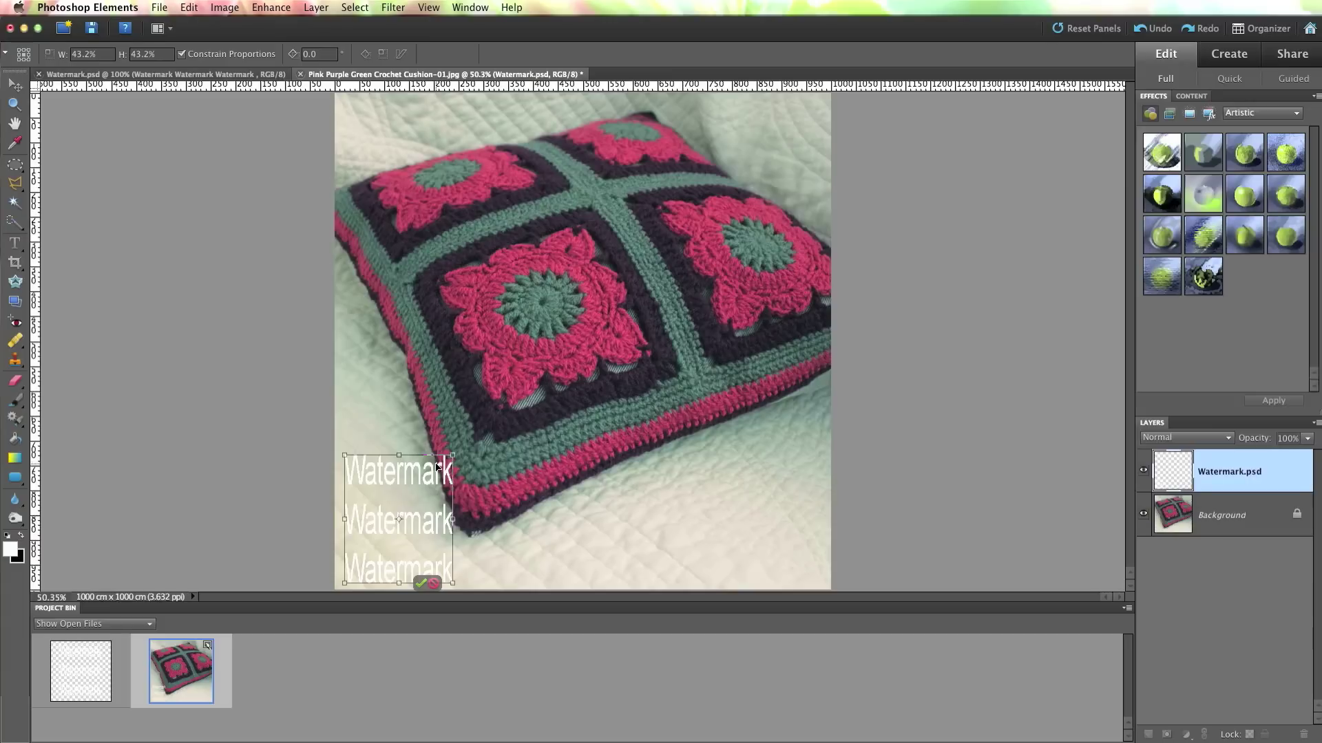
Commit the 43% scale and drag the watermark into the photo's lower-right corner.
click(420, 583)
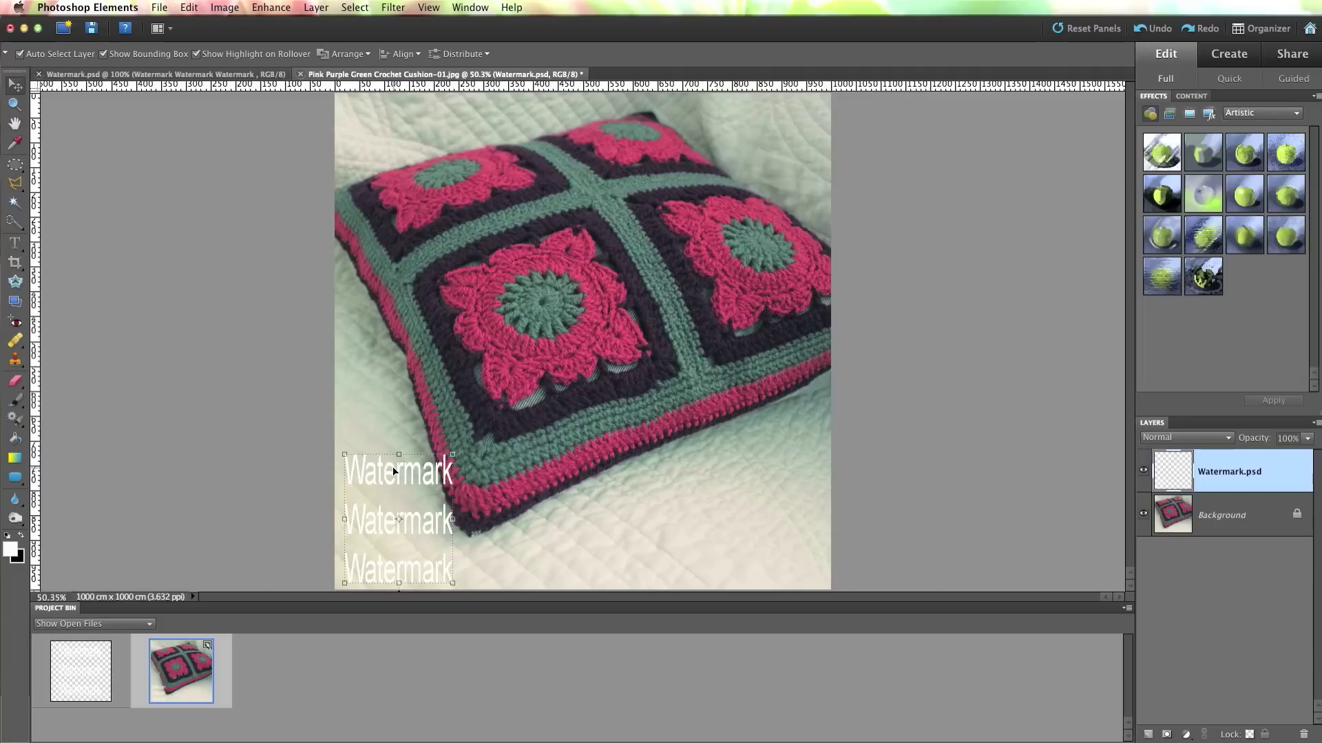
drag(395, 472, 390, 122)
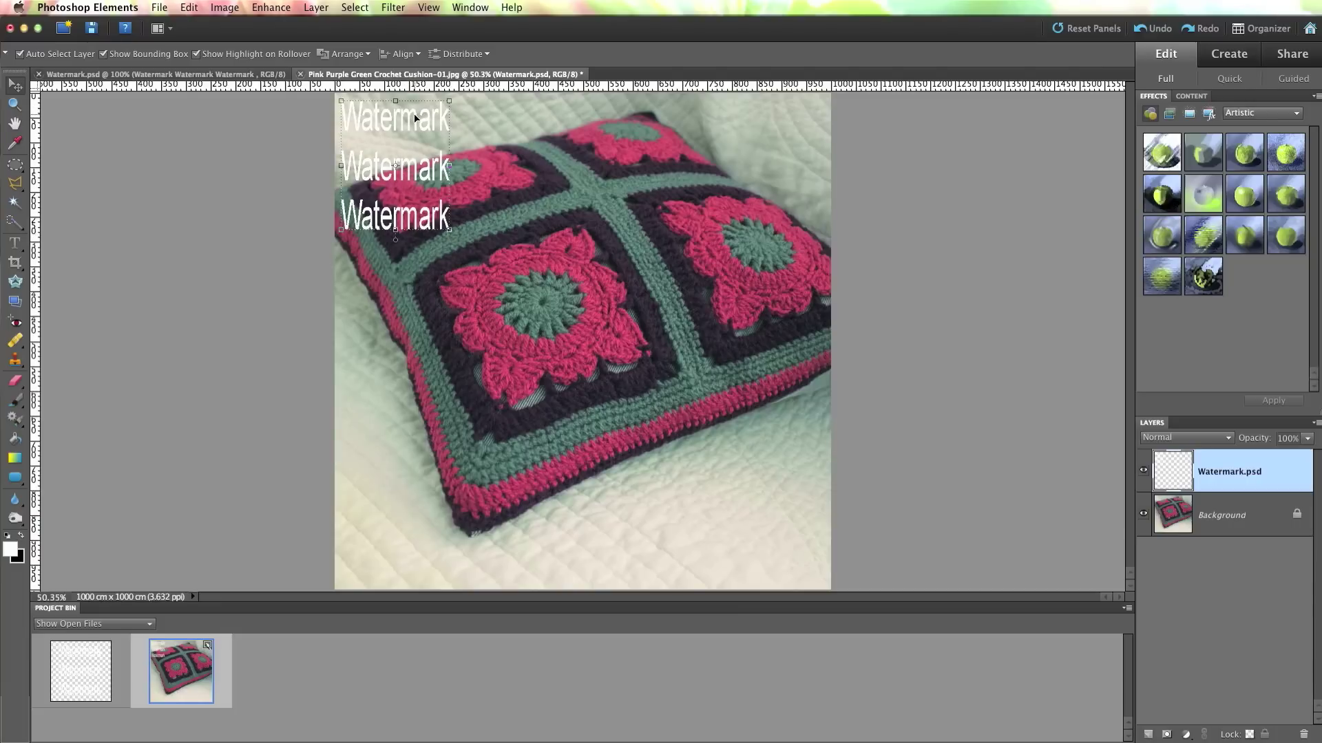
drag(415, 117, 797, 422)
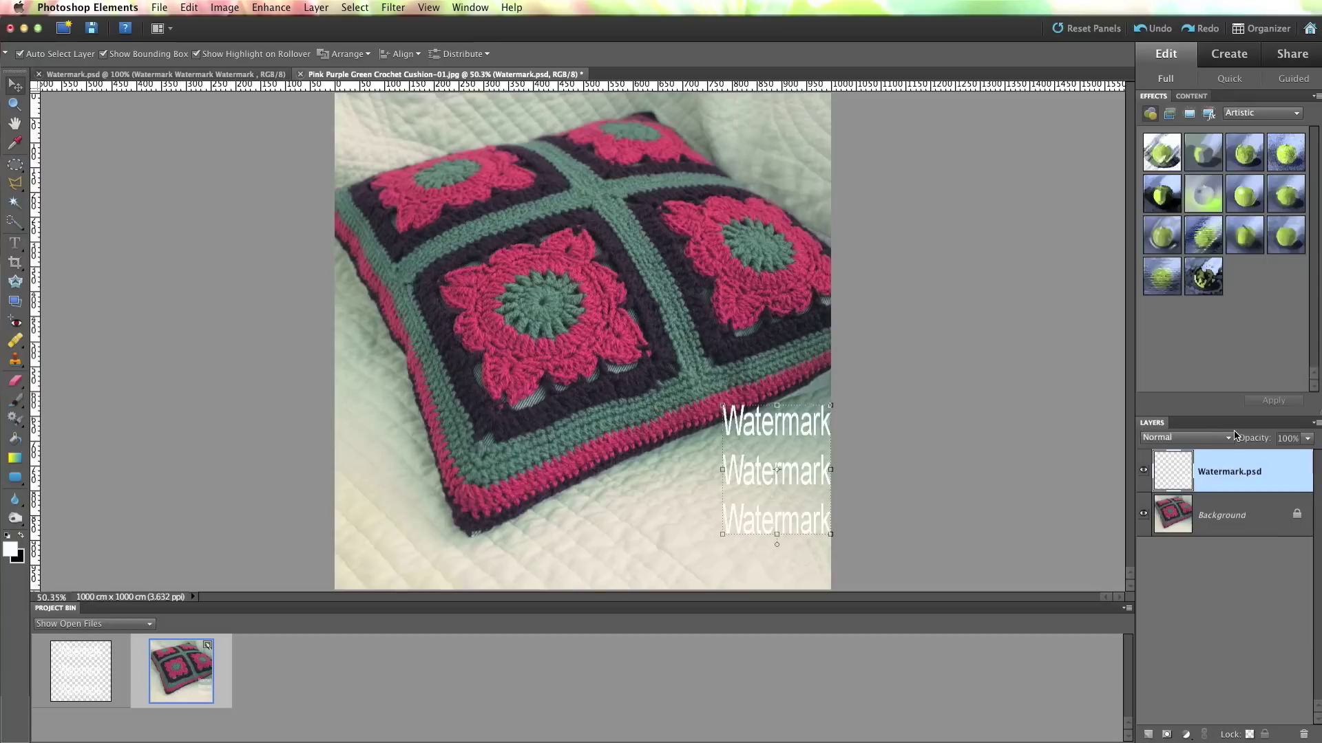
click(1286, 439)
Set the watermark layer's opacity to 50% and select the Background layer.
text(50)
key(Return)
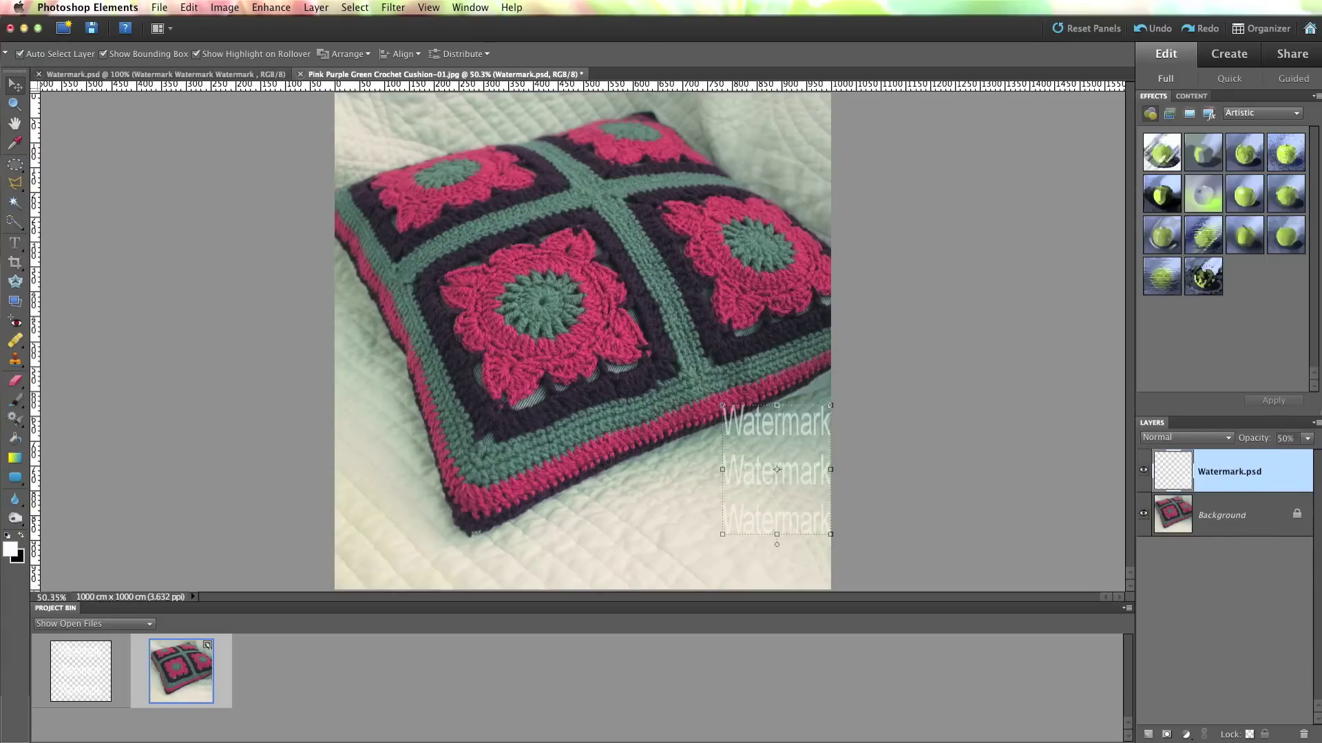
click(661, 503)
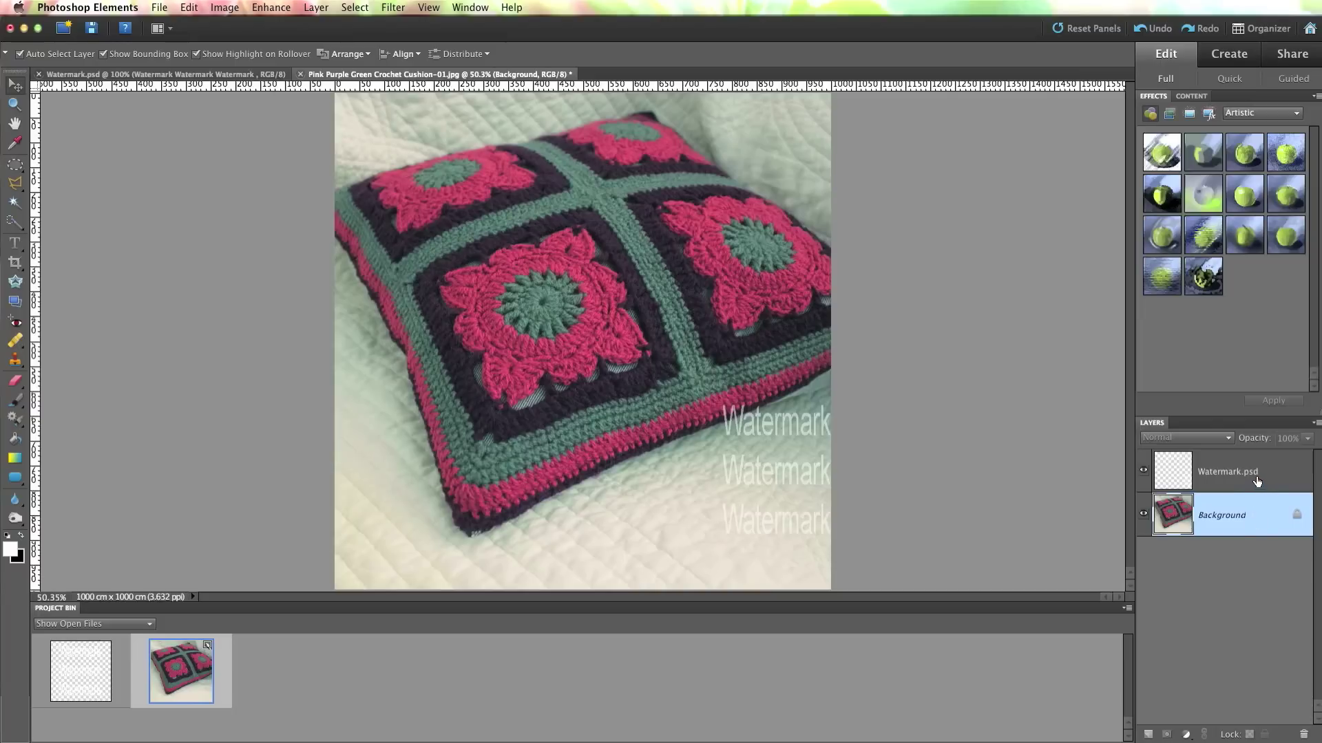
Merge Visible to flatten the watermark onto the cushion photo, then start a JPEG Save As to Desktop.
click(322, 10)
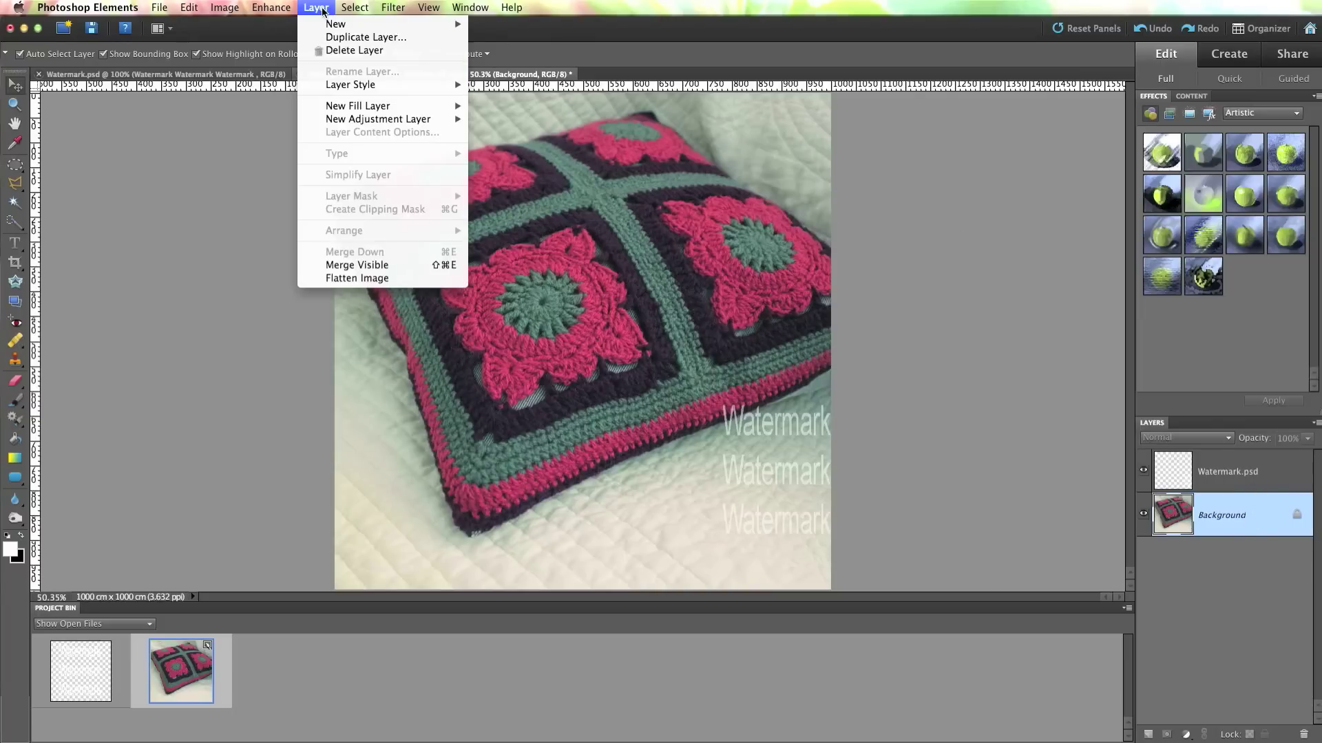
click(358, 267)
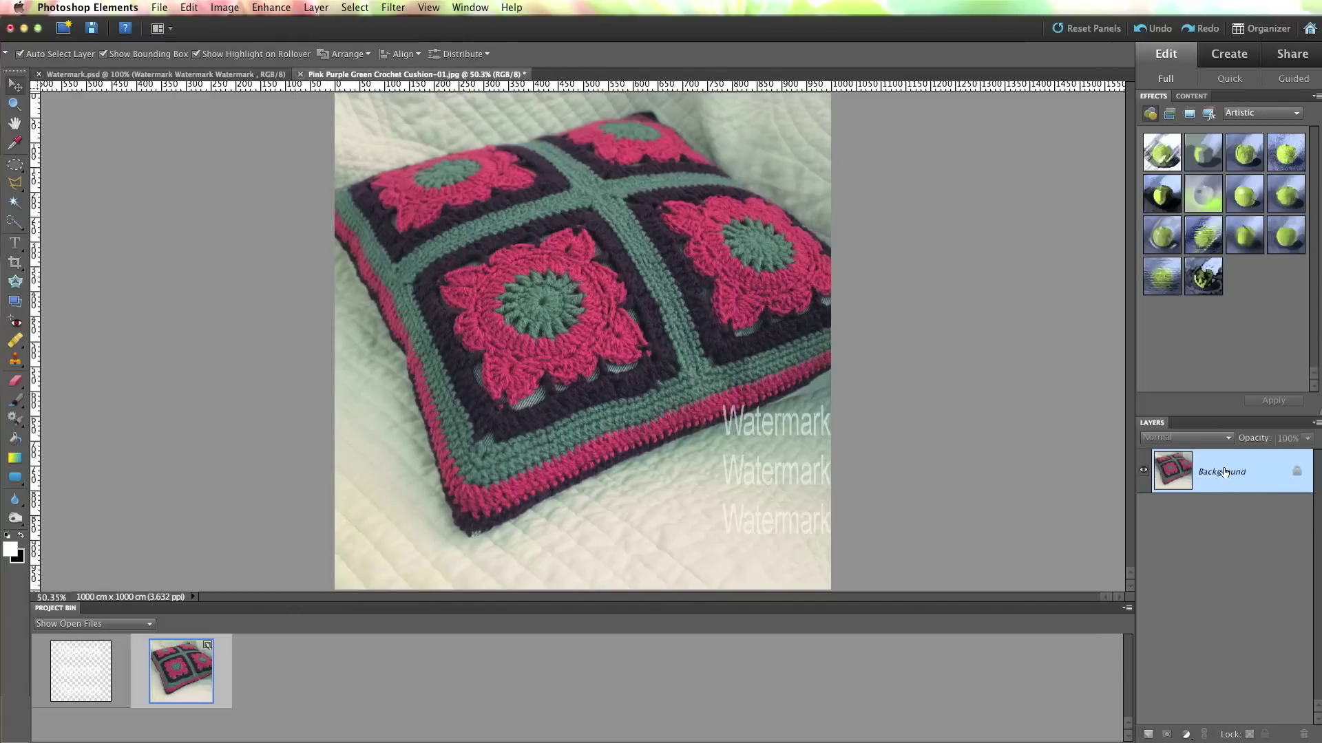
click(161, 8)
click(193, 124)
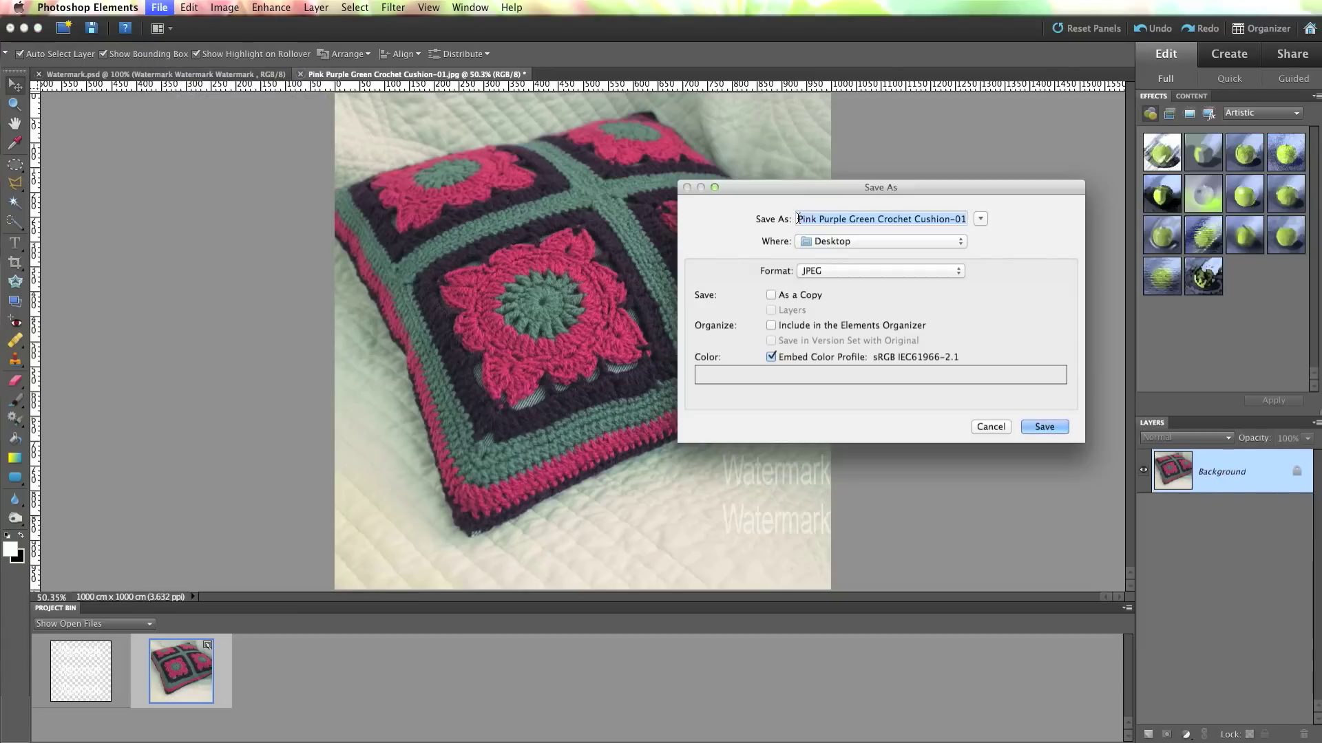
click(796, 219)
Prefix the cushion file name with 'w' and save it as a JPEG.
text(w)
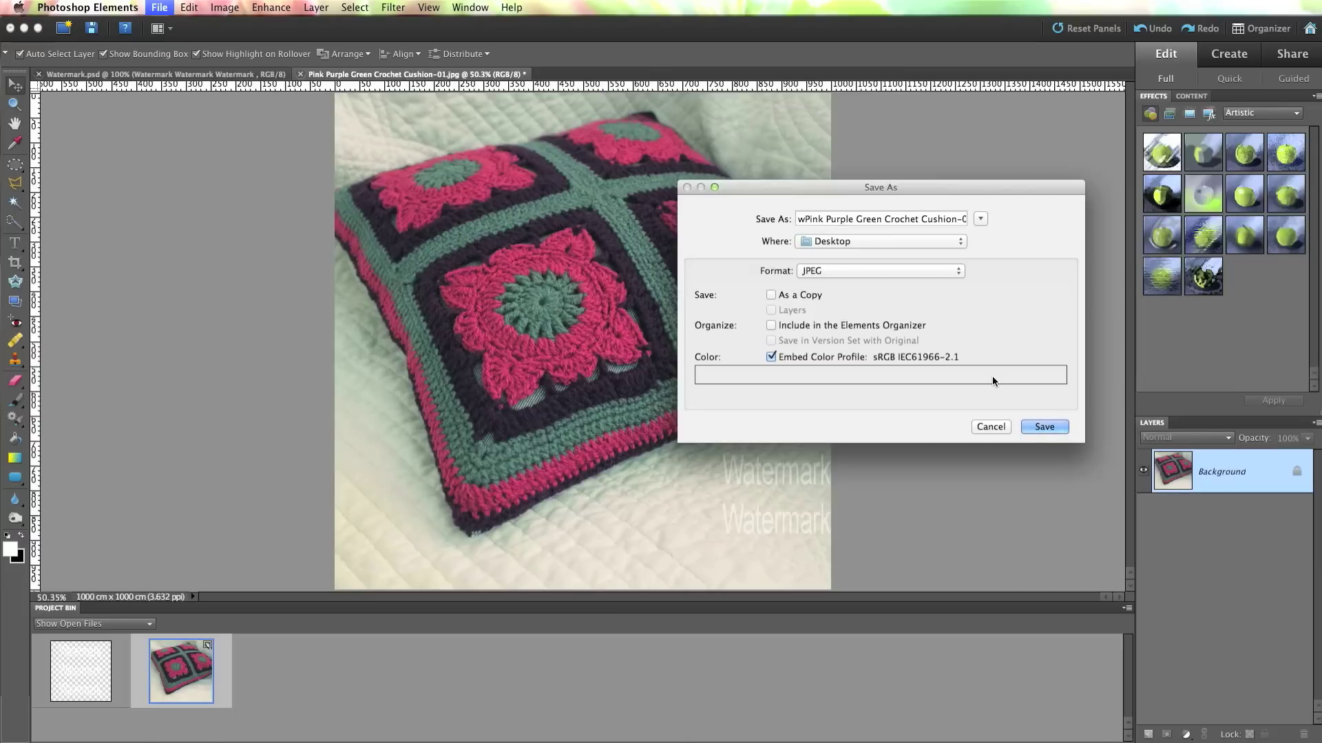
click(1044, 428)
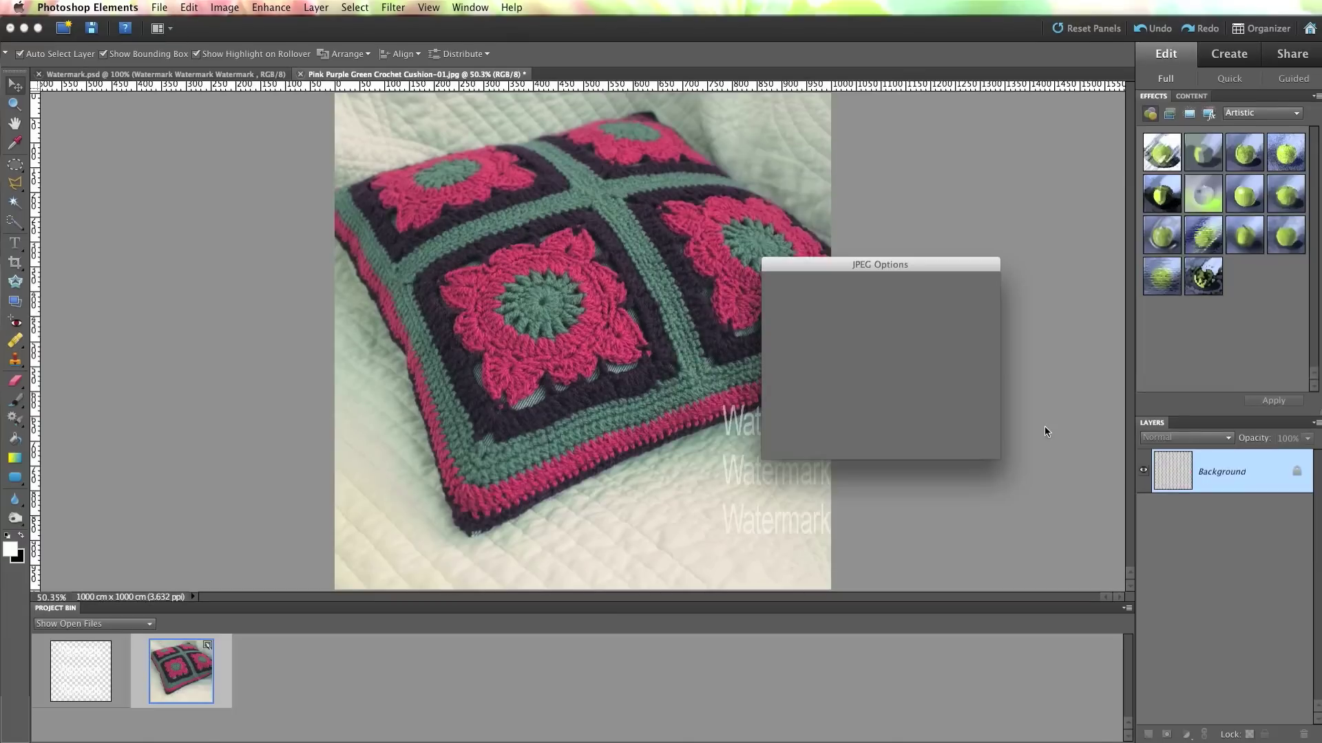
Save at JPEG quality 5 (Medium), then switch to the Watermark.psd document in the Project Bin.
key(Down)
key(Down)
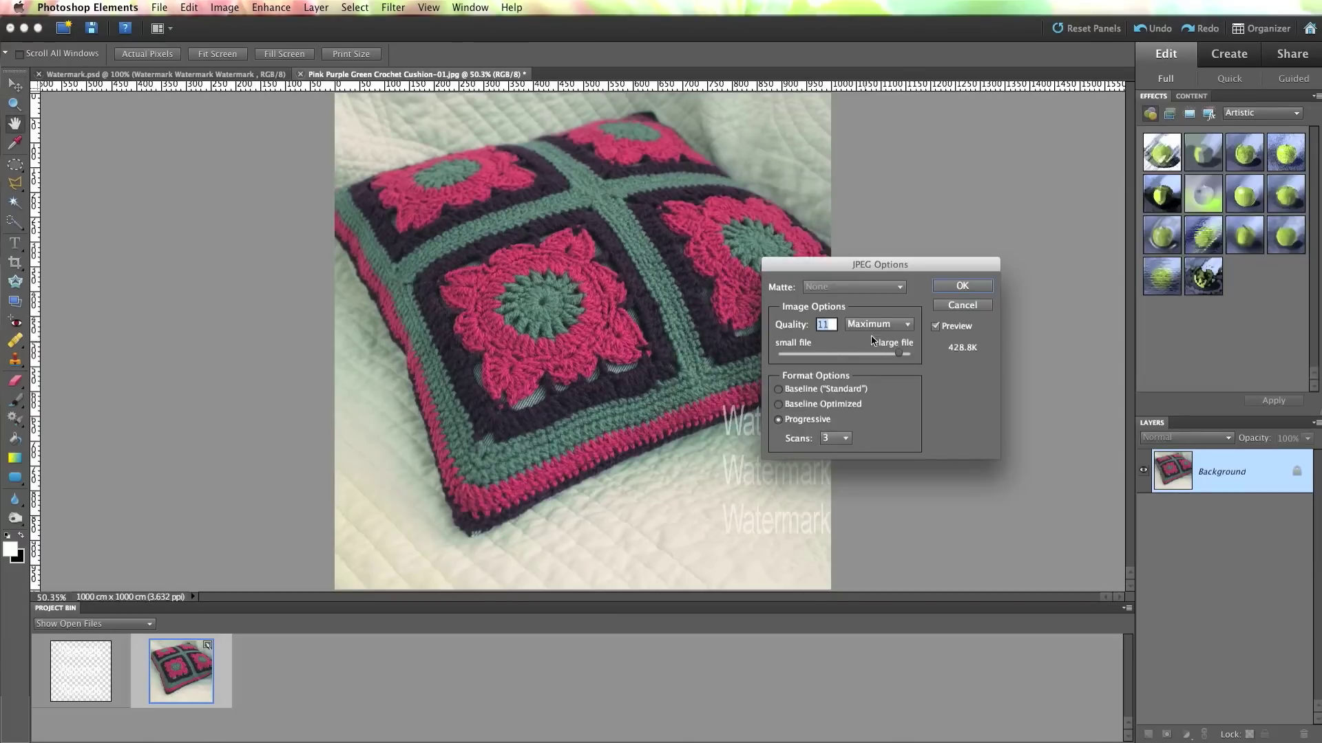
click(961, 287)
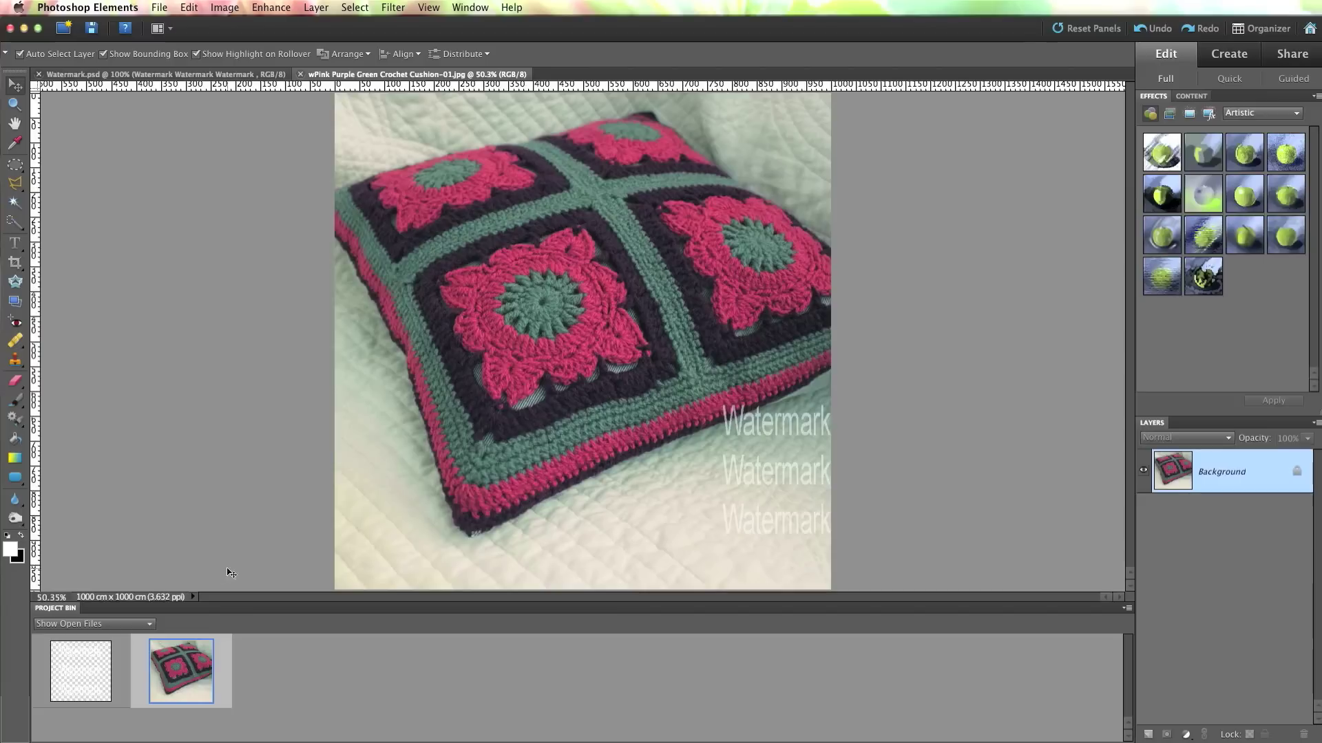
click(85, 678)
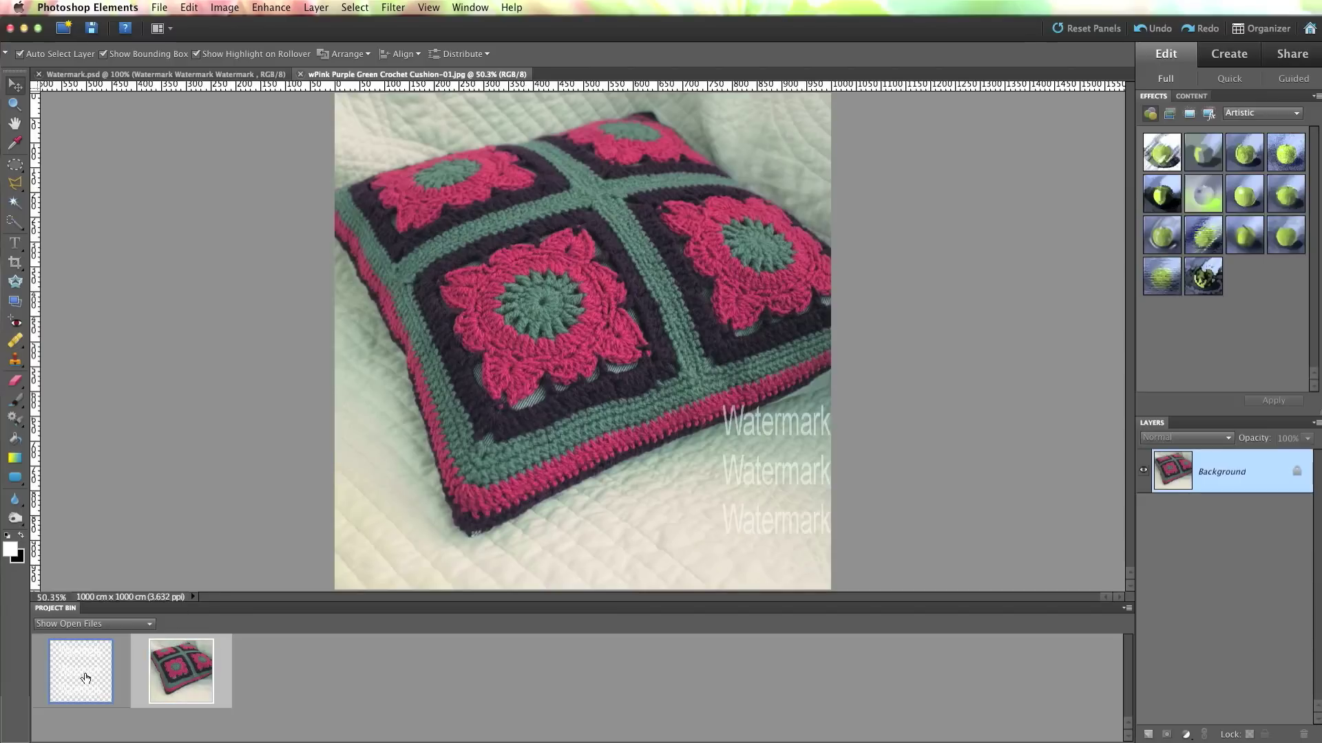